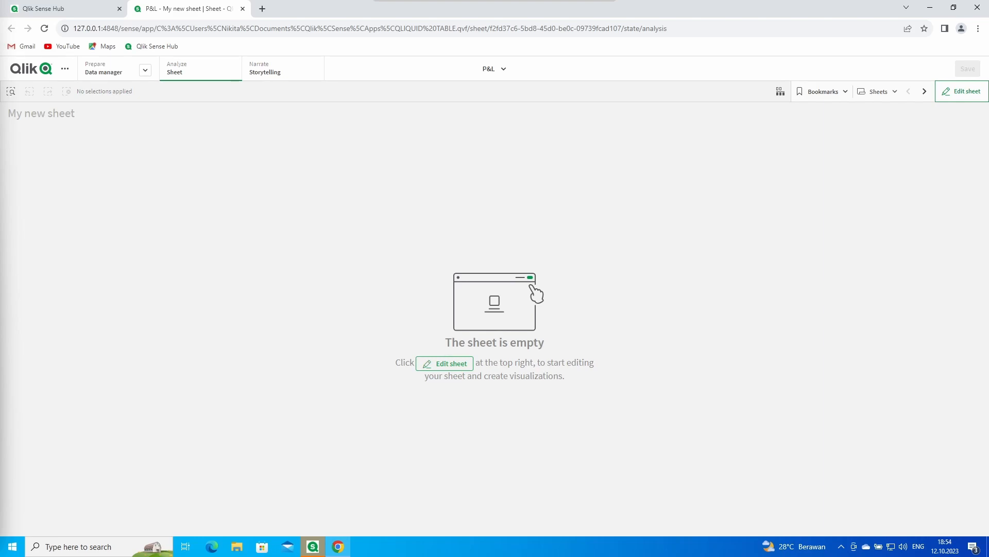
# Step: Enter edit mode and drag a QLIQUID TABLE extension object onto My new sheet
pyautogui.click(948, 93)
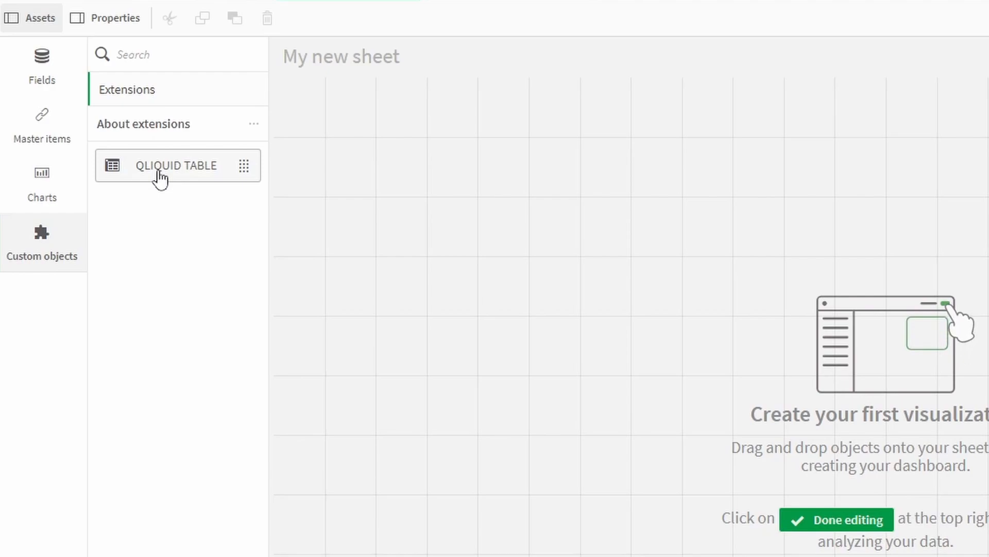
pyautogui.moveTo(297, 184); pyautogui.dragTo(516, 189)
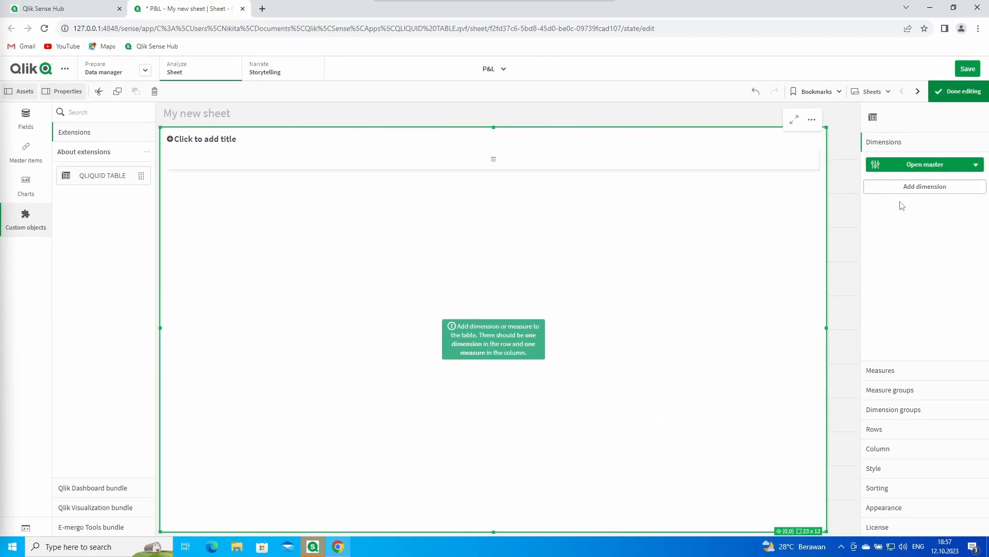
# Step: Browse the Add dimension field list without adding anything, then open the master dimensions and groups dialog
pyautogui.click(912, 190)
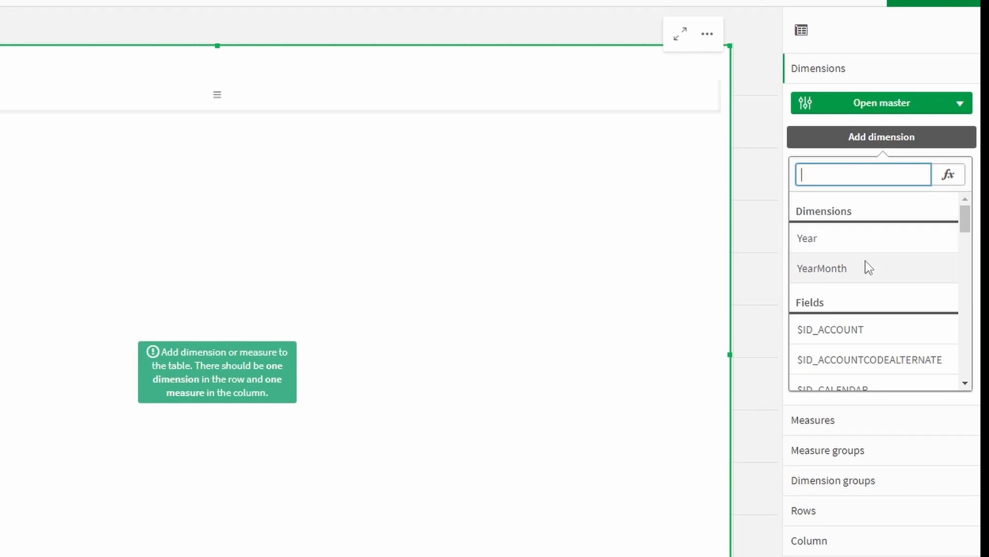
pyautogui.scroll(-2, 865, 261)
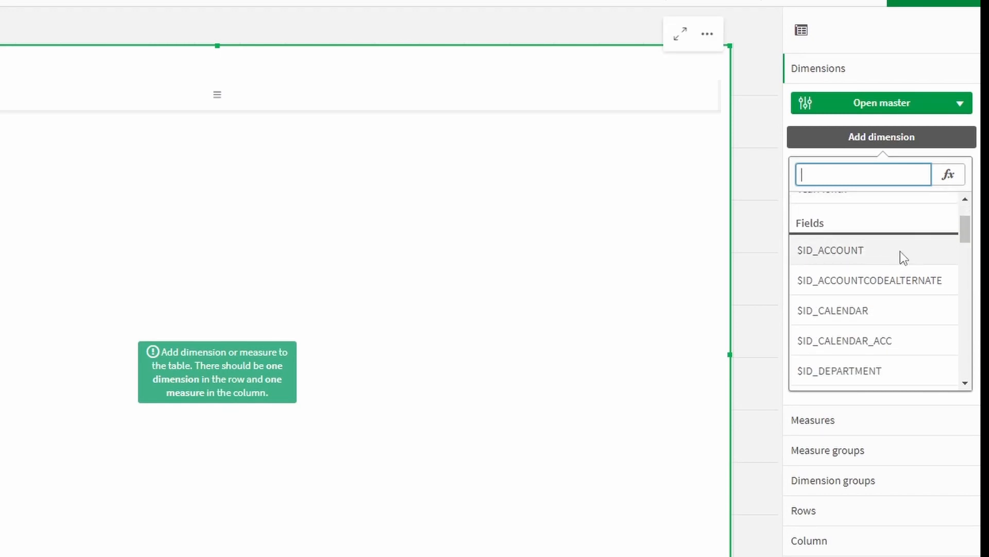
pyautogui.scroll(-2, 896, 261)
pyautogui.scroll(-2, 905, 270)
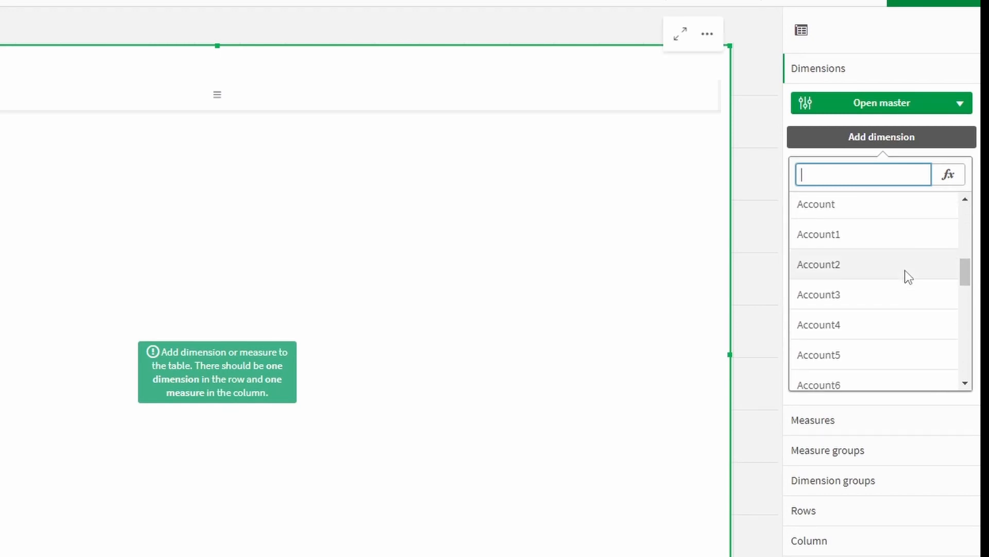
pyautogui.click(890, 137)
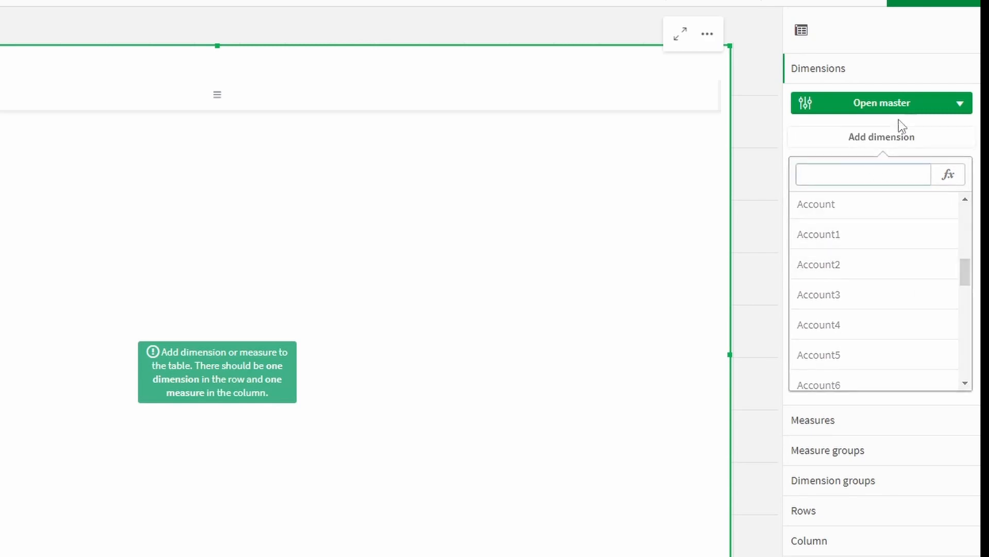
pyautogui.click(921, 105)
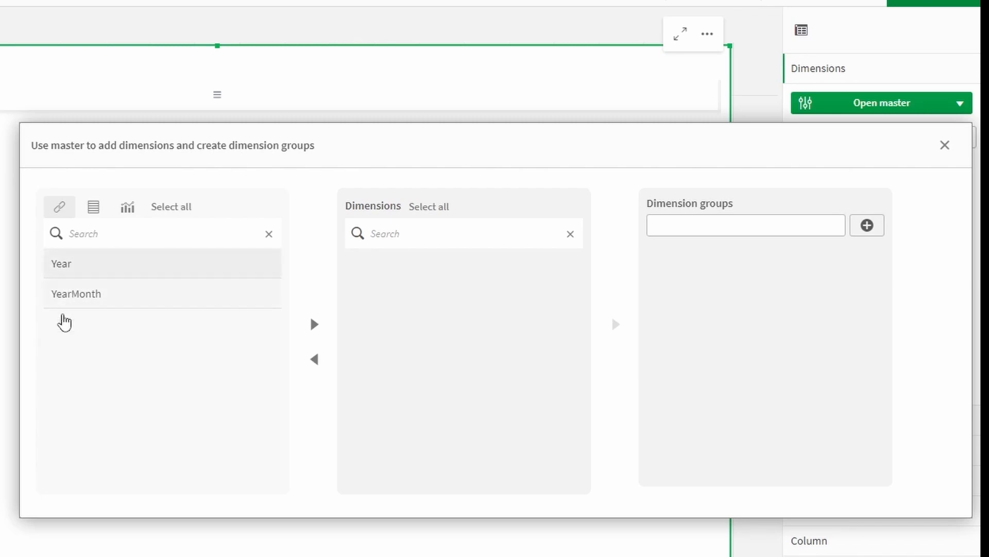
pyautogui.click(94, 208)
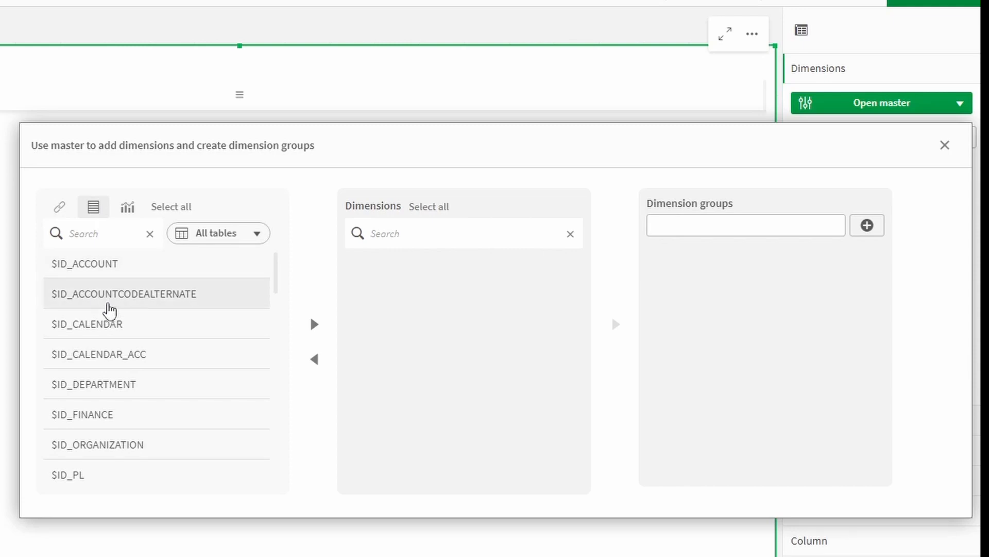
pyautogui.scroll(-3, 129, 304)
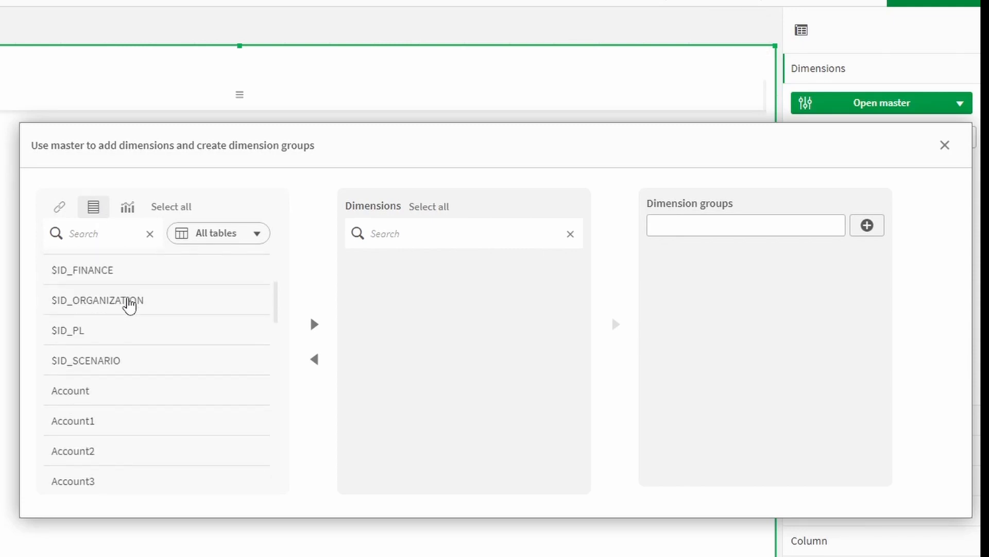
pyautogui.scroll(3, 129, 304)
pyautogui.click(240, 238)
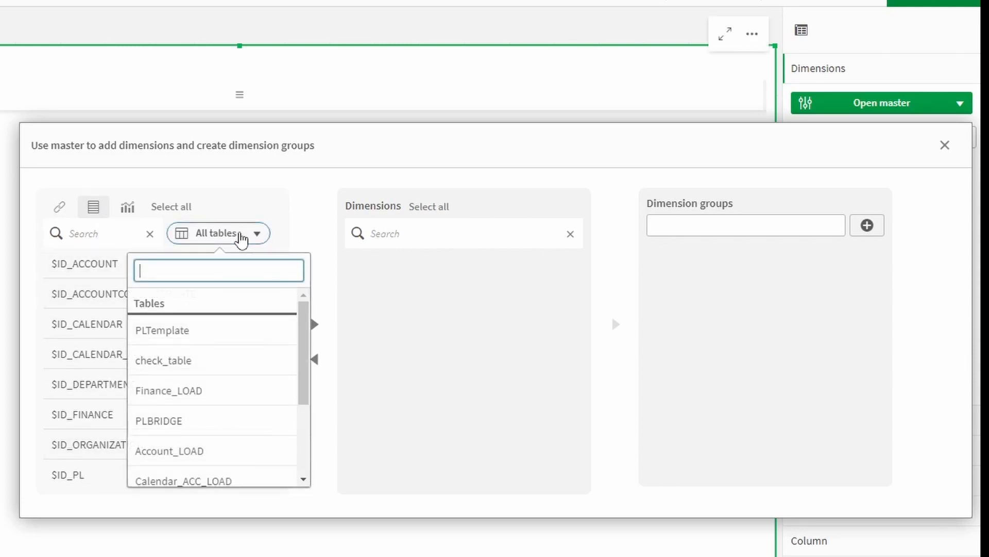
pyautogui.scroll(-2, 221, 364)
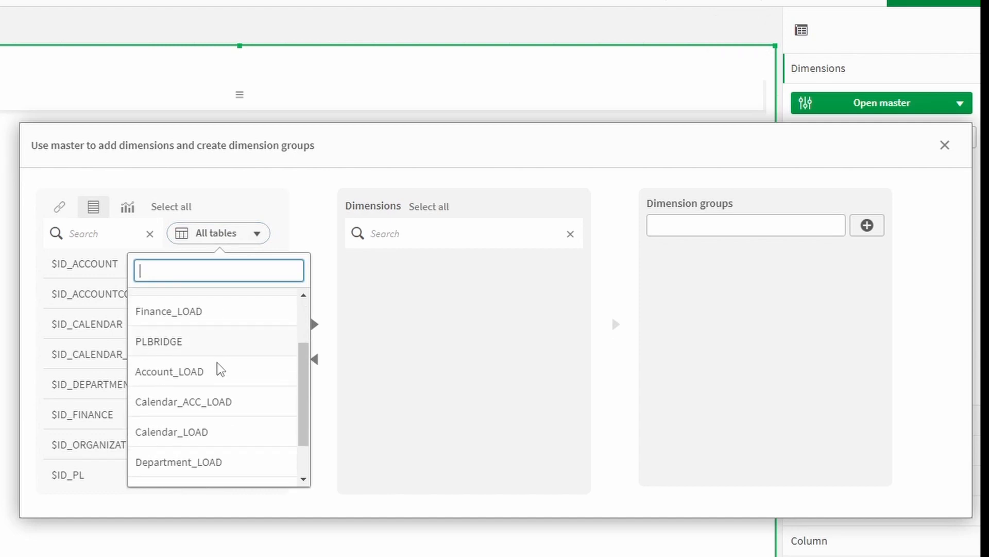
pyautogui.click(210, 373)
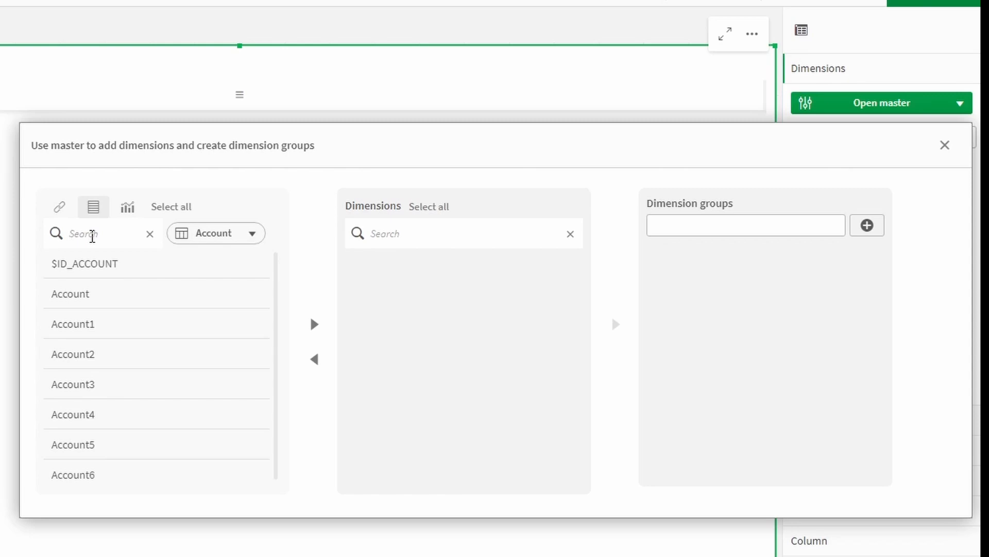
pyautogui.click(92, 235)
pyautogui.write('ID')
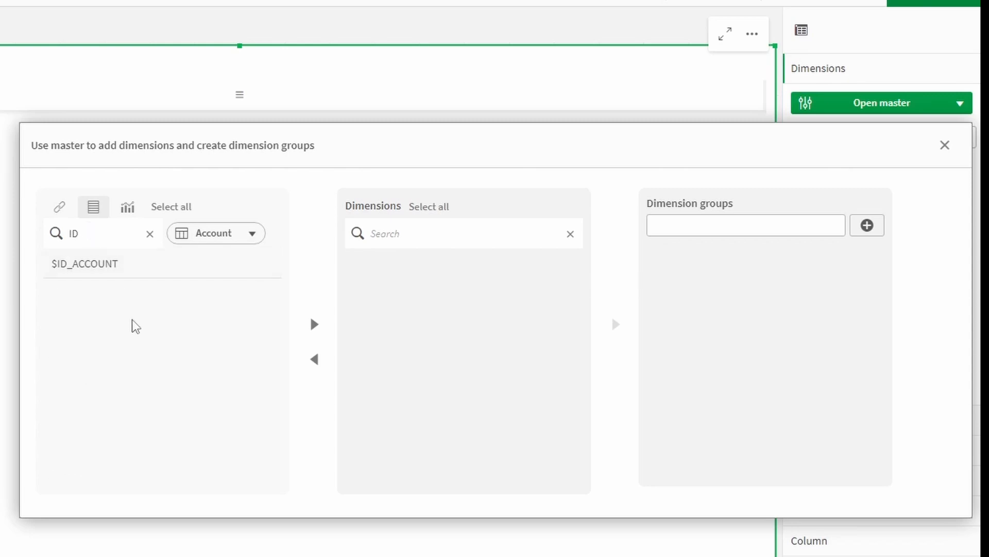
pyautogui.click(150, 236)
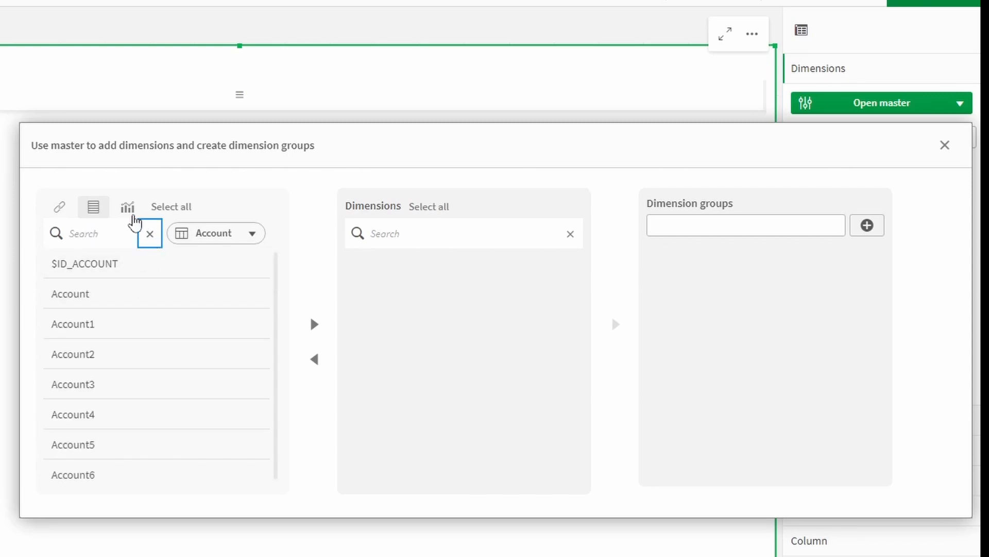
pyautogui.click(127, 207)
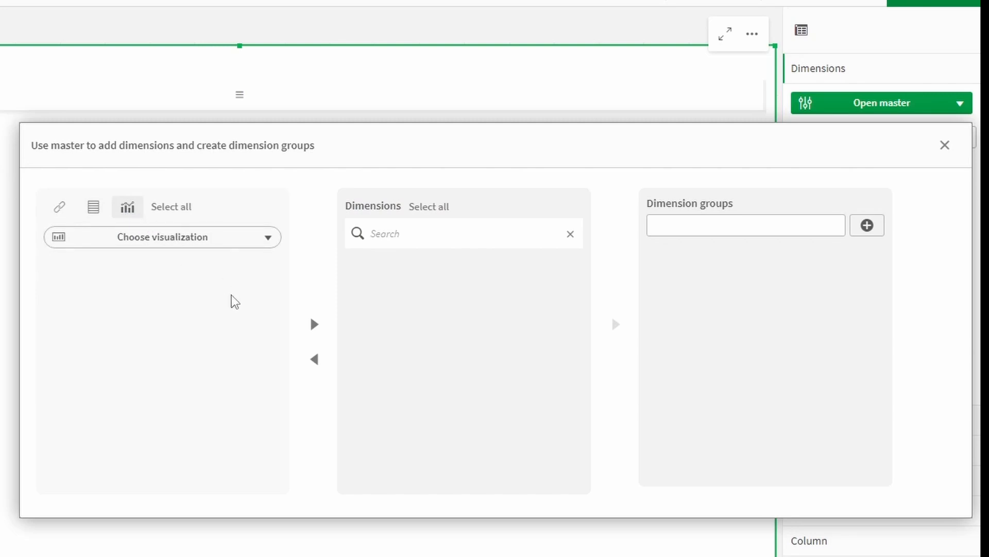
pyautogui.click(241, 242)
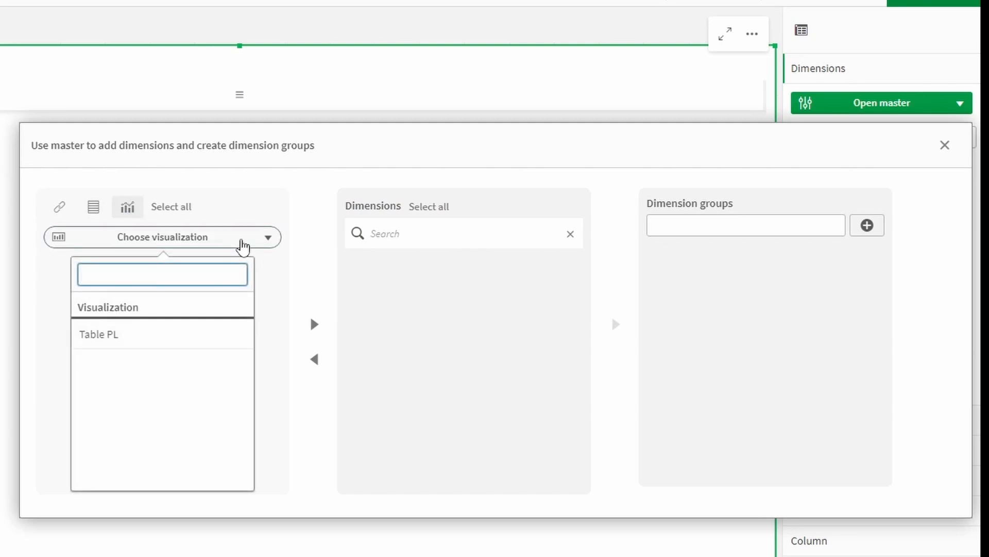
pyautogui.click(127, 337)
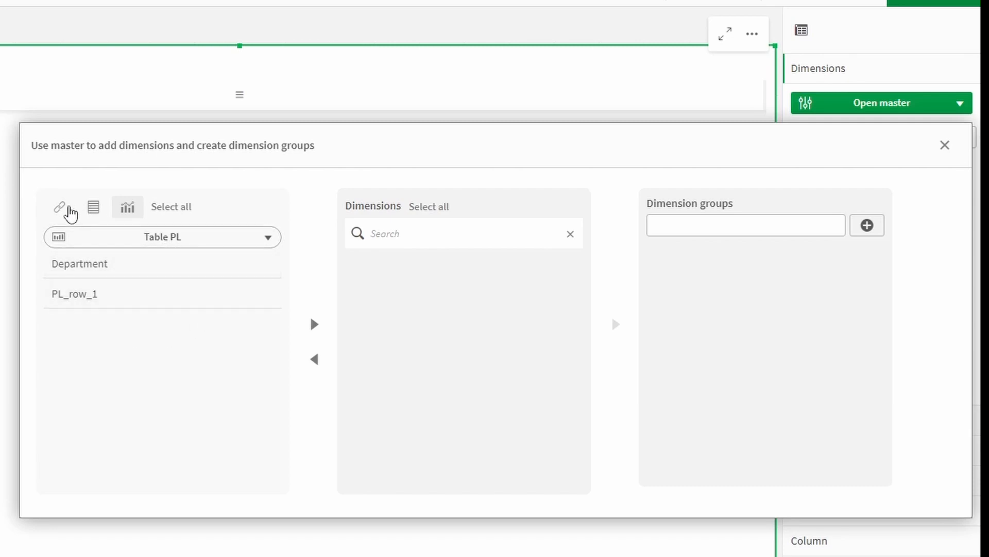
pyautogui.click(60, 207)
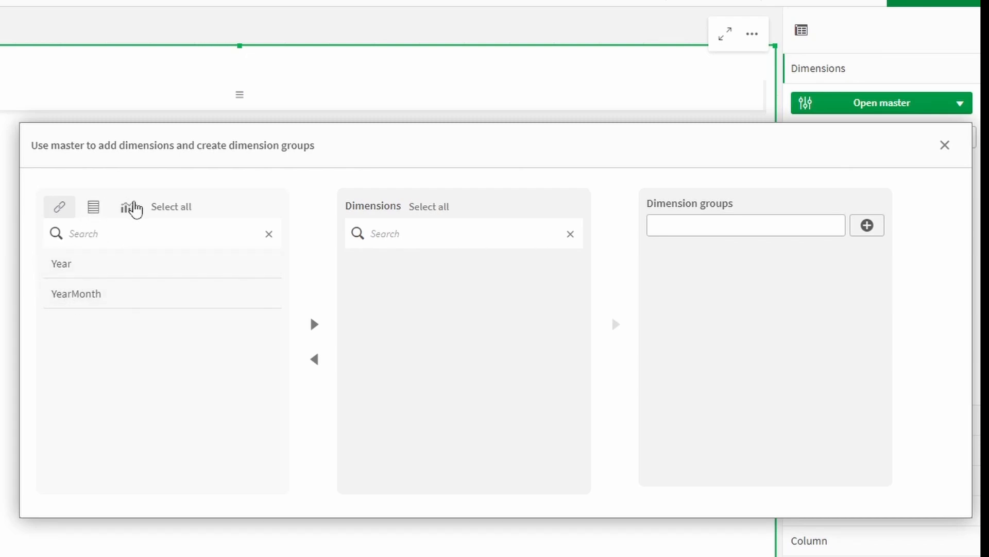
pyautogui.click(71, 271)
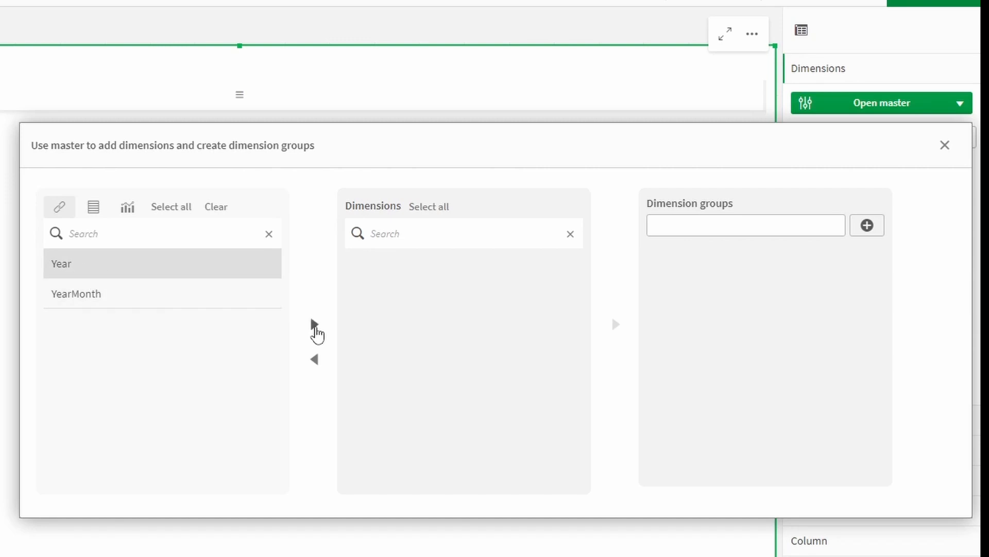
# Step: Add Year, PL_row_1 from PLTemplate and Department from Table PL as the table's dimensions
pyautogui.click(314, 326)
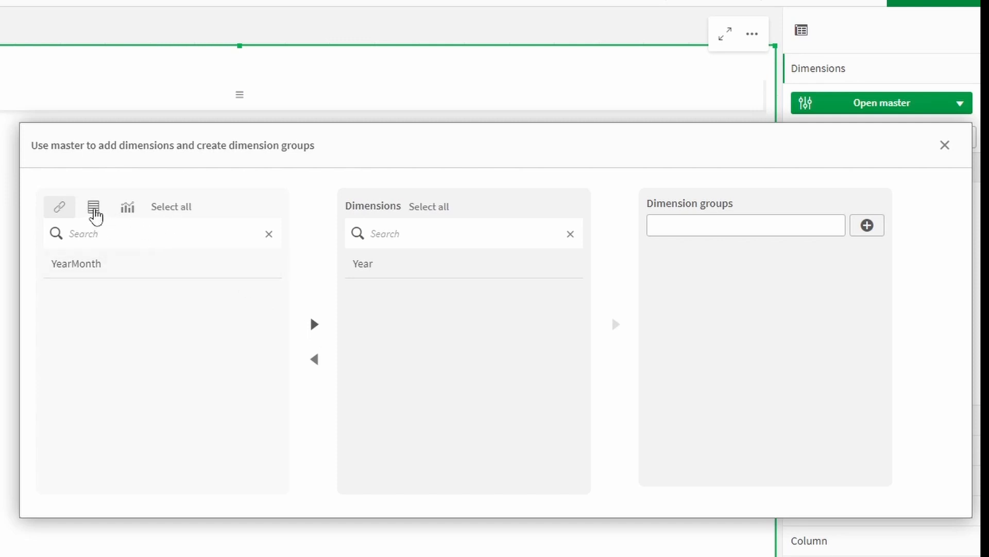
pyautogui.click(95, 216)
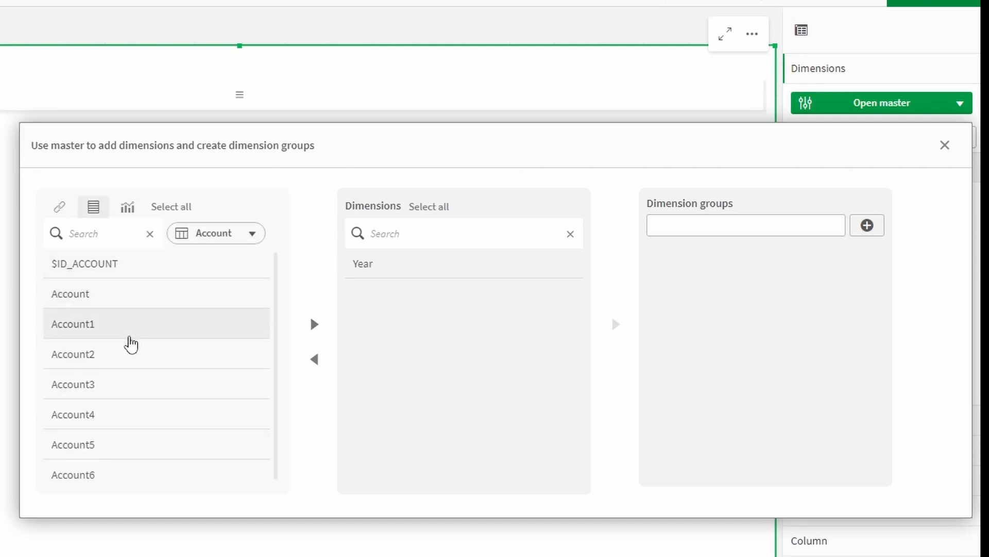
pyautogui.click(215, 236)
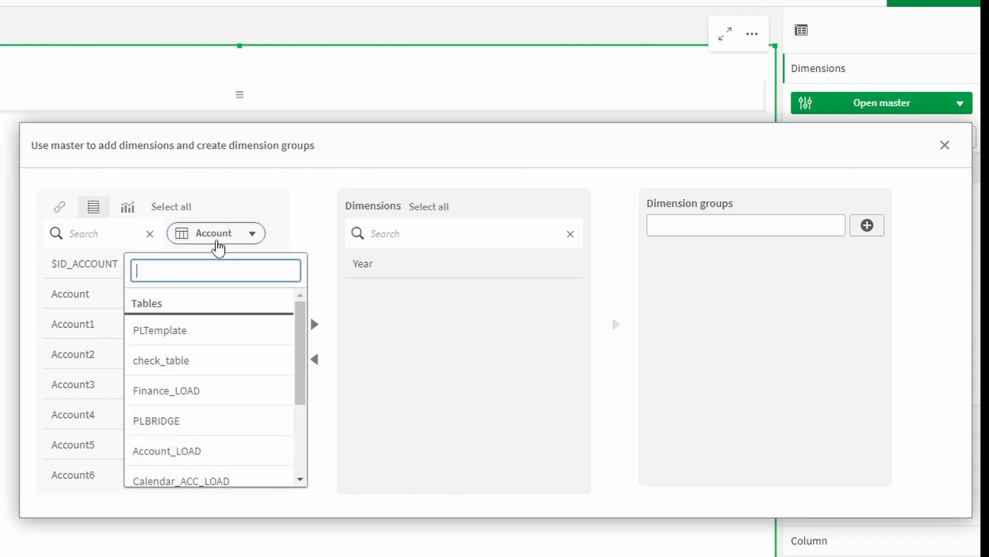
pyautogui.click(206, 339)
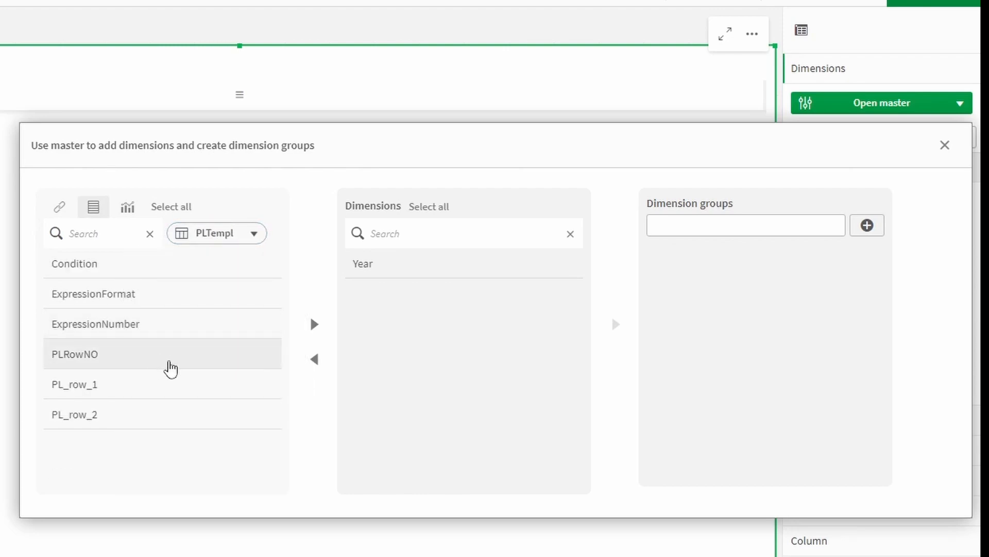
pyautogui.click(131, 390)
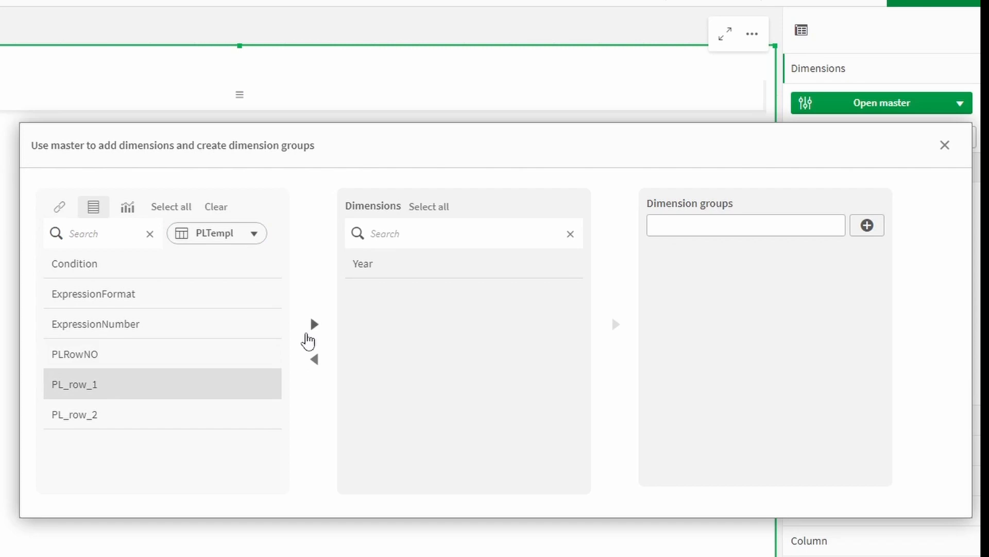
pyautogui.click(314, 329)
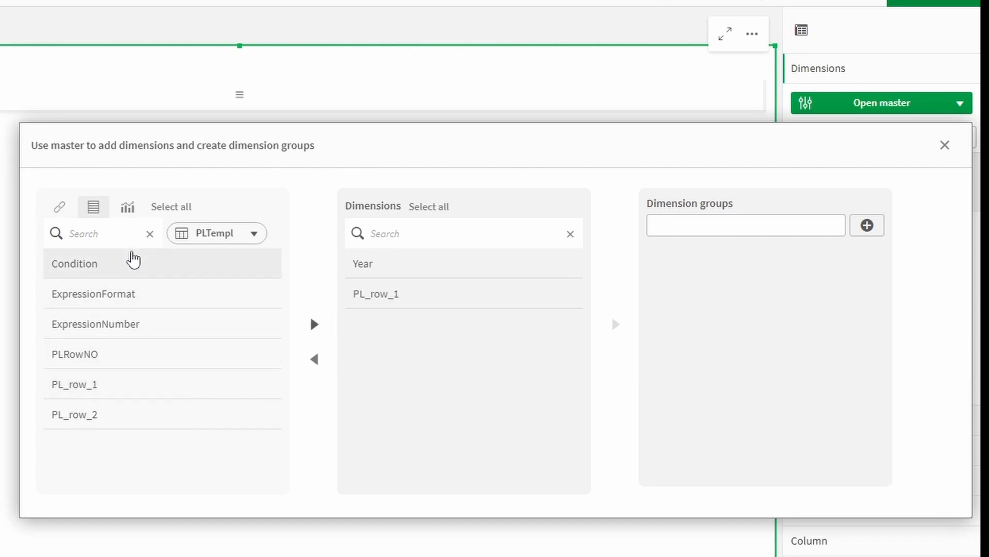
pyautogui.click(129, 208)
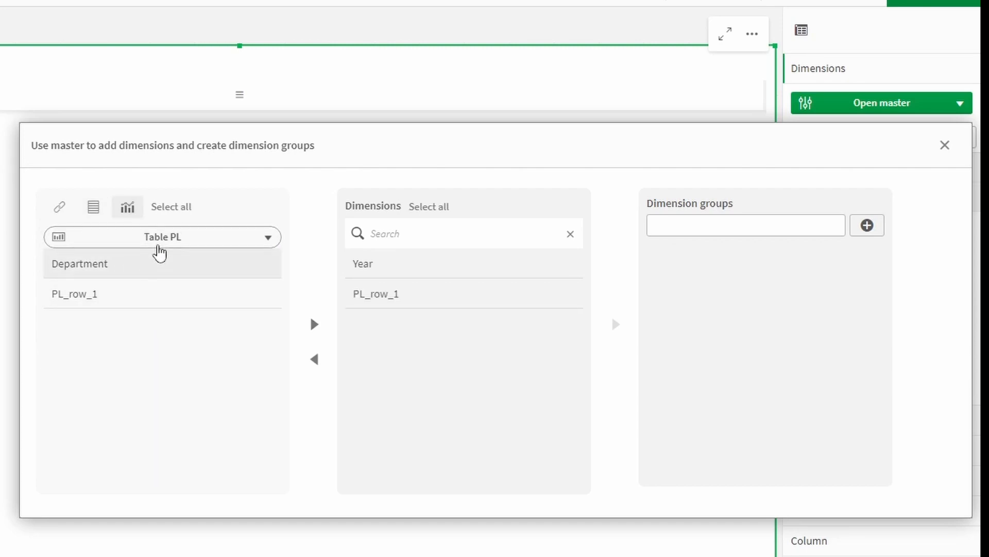
pyautogui.click(67, 276)
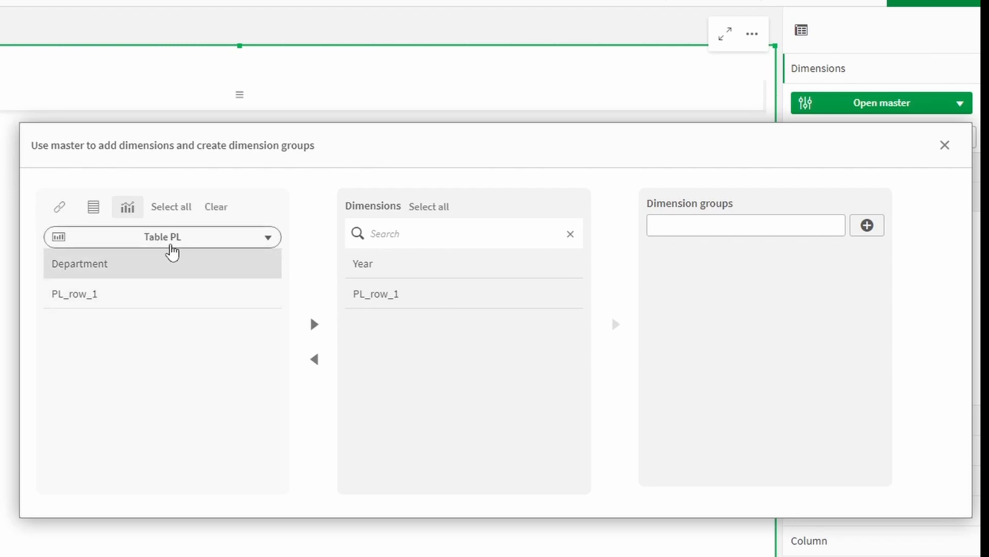
pyautogui.click(313, 330)
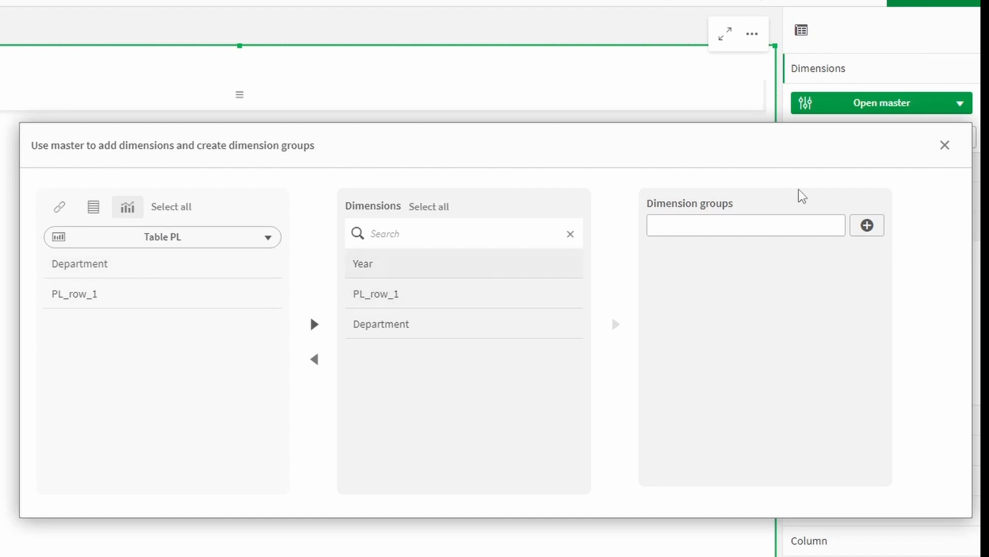
pyautogui.click(947, 149)
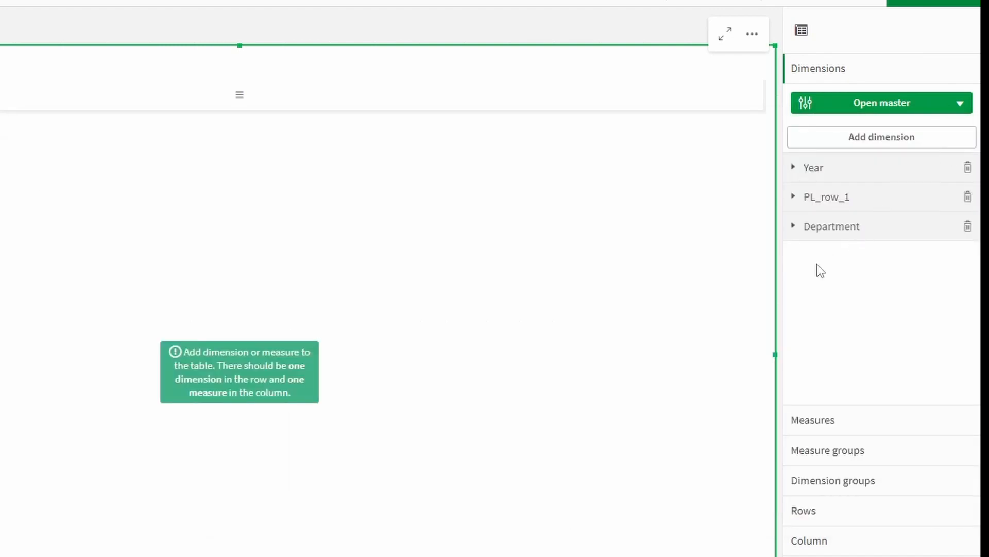
# Step: Add the master measure Actual to the table's Measures
pyautogui.click(828, 419)
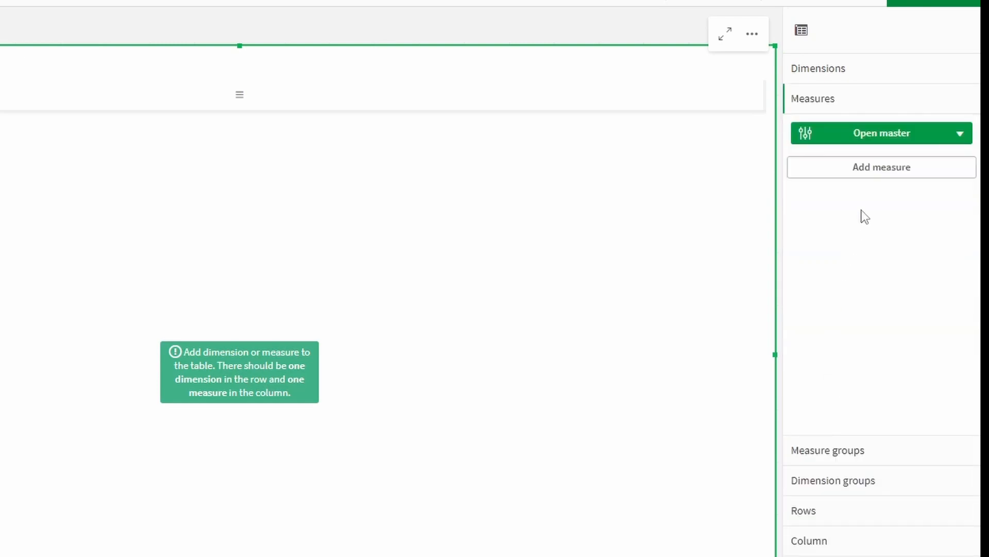
pyautogui.click(874, 173)
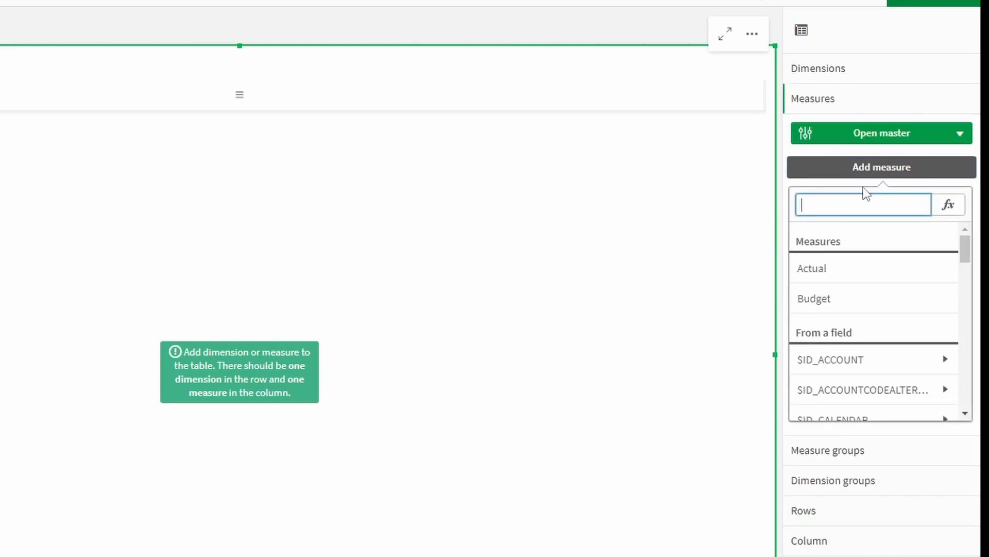
pyautogui.click(819, 269)
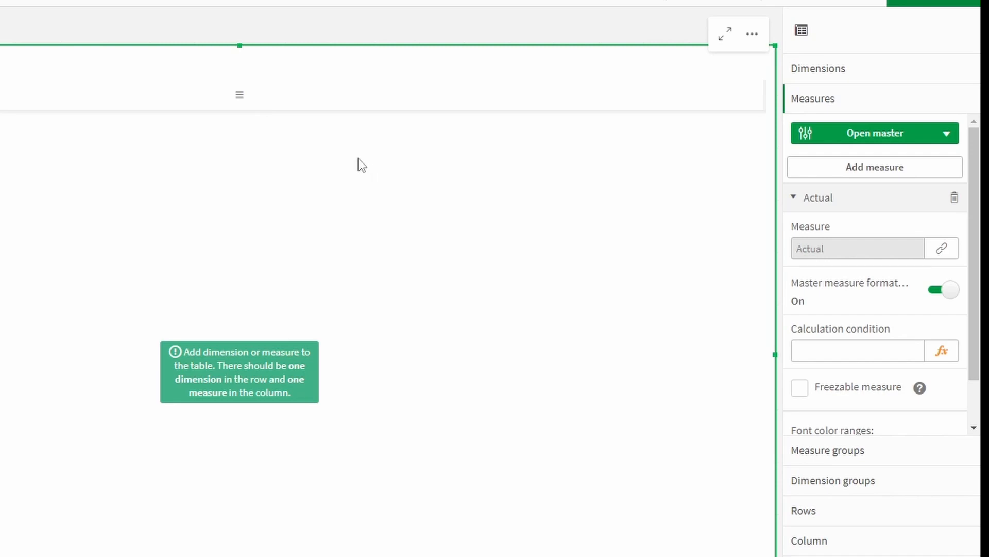
pyautogui.click(240, 105)
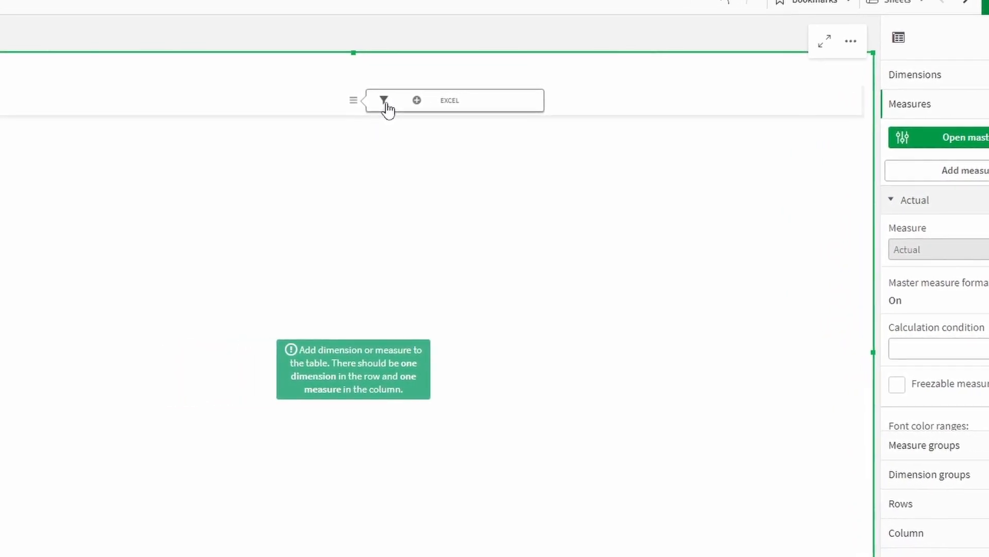
# Step: Lay out the pivot with PL_row_1 and Year in Rows and Actual in Columns
pyautogui.click(497, 109)
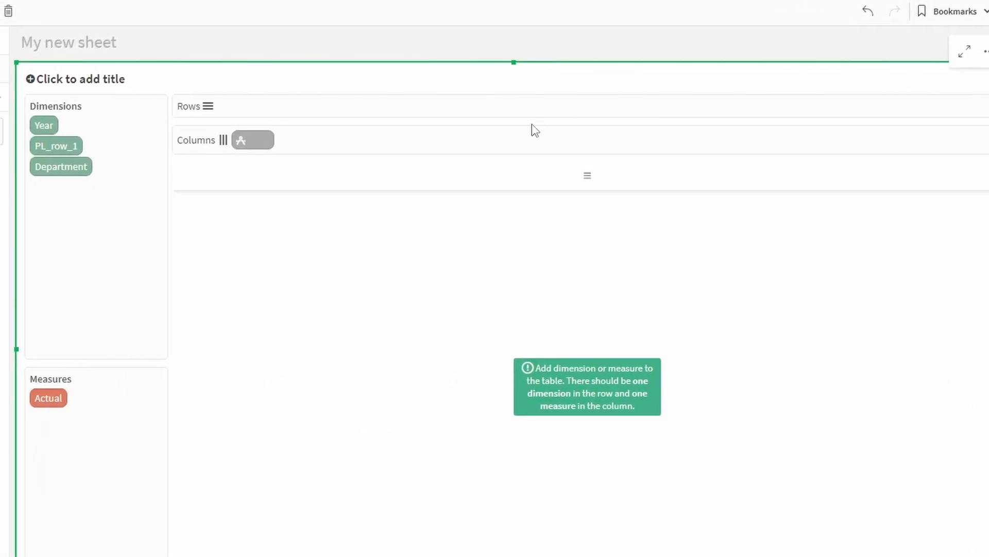
pyautogui.moveTo(51, 129); pyautogui.dragTo(244, 113)
pyautogui.moveTo(82, 140); pyautogui.dragTo(235, 110)
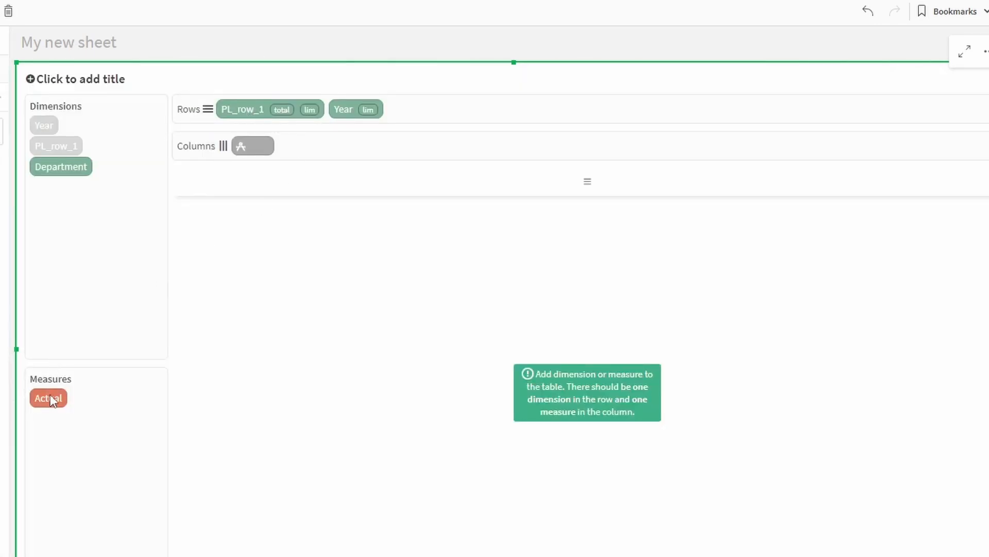
pyautogui.moveTo(56, 407); pyautogui.dragTo(272, 149)
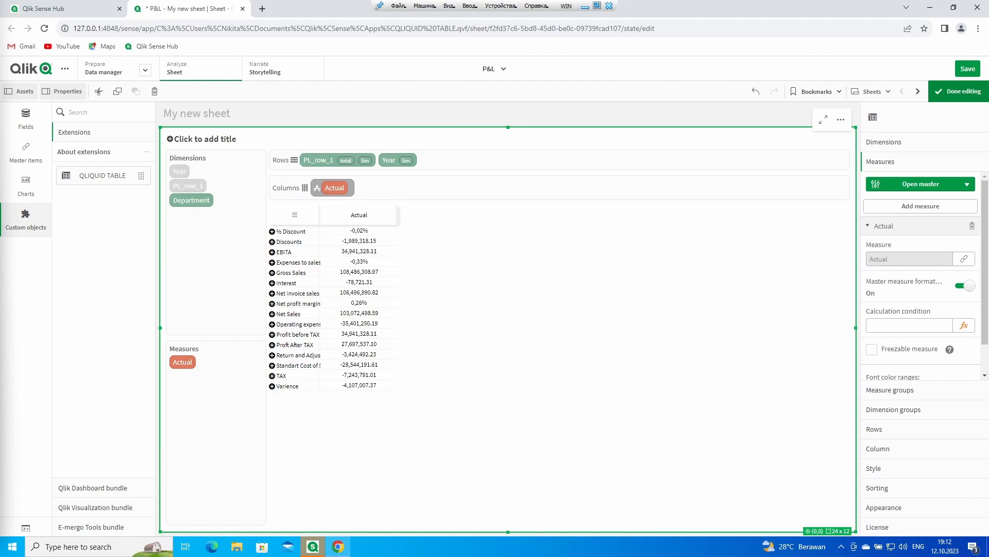
# Step: Add the YearMonth field as a table dimension from the master dialog
pyautogui.click(884, 147)
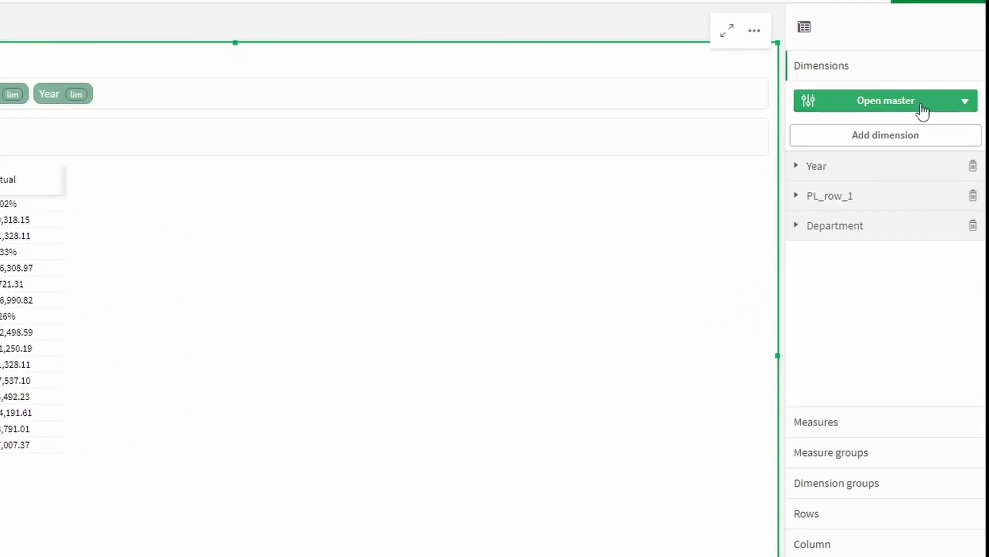
pyautogui.click(907, 101)
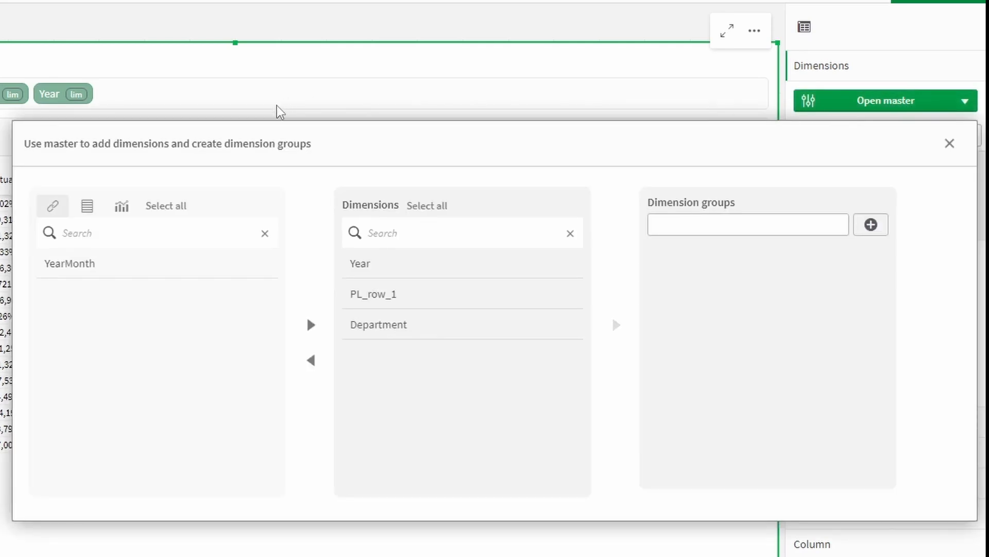
pyautogui.click(79, 272)
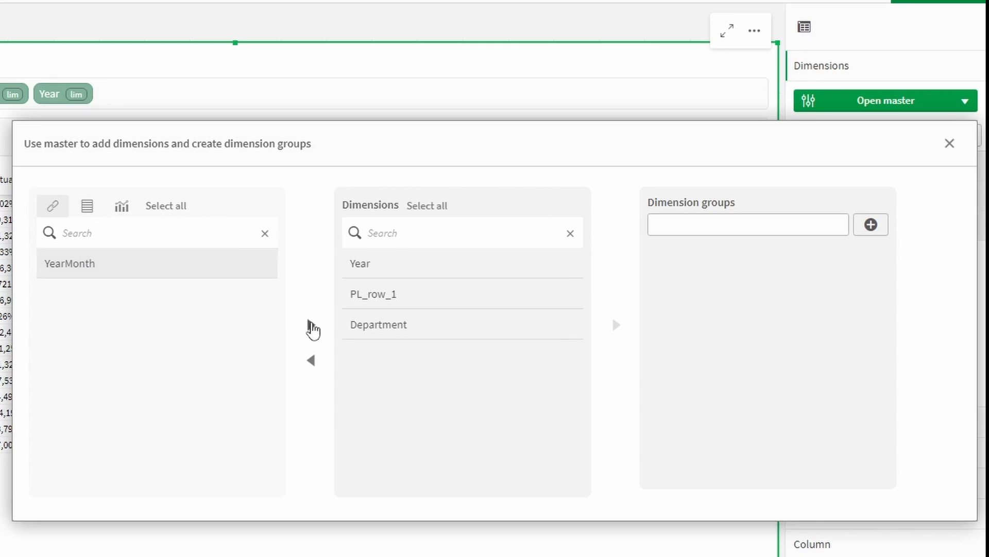
pyautogui.click(311, 324)
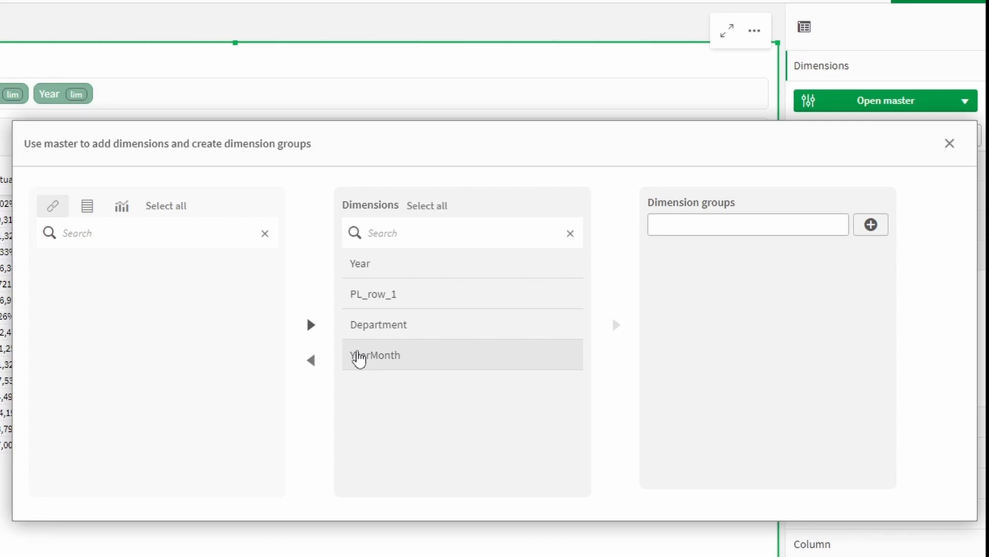
# Step: Create a Calendar dimension group containing Year and YearMonth
pyautogui.click(697, 224)
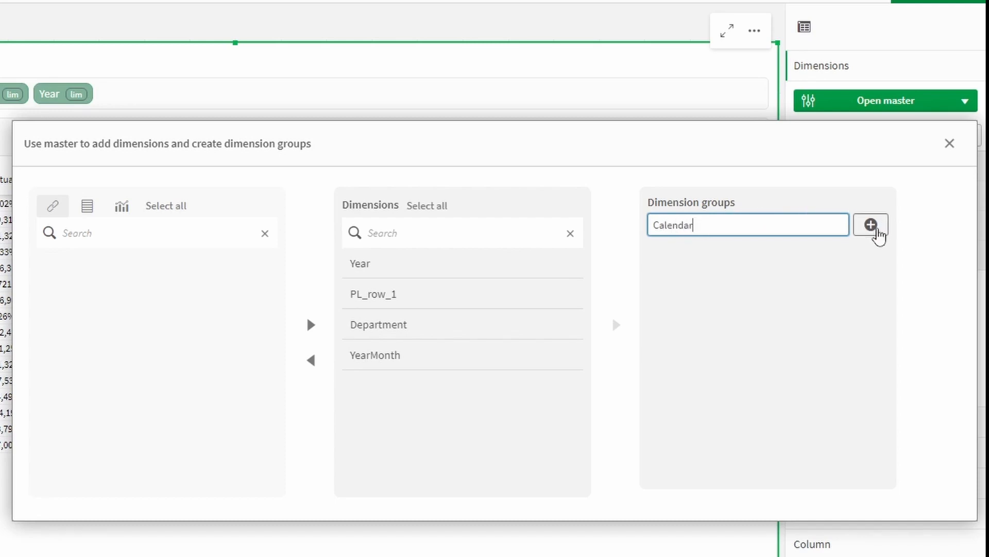
pyautogui.click(870, 225)
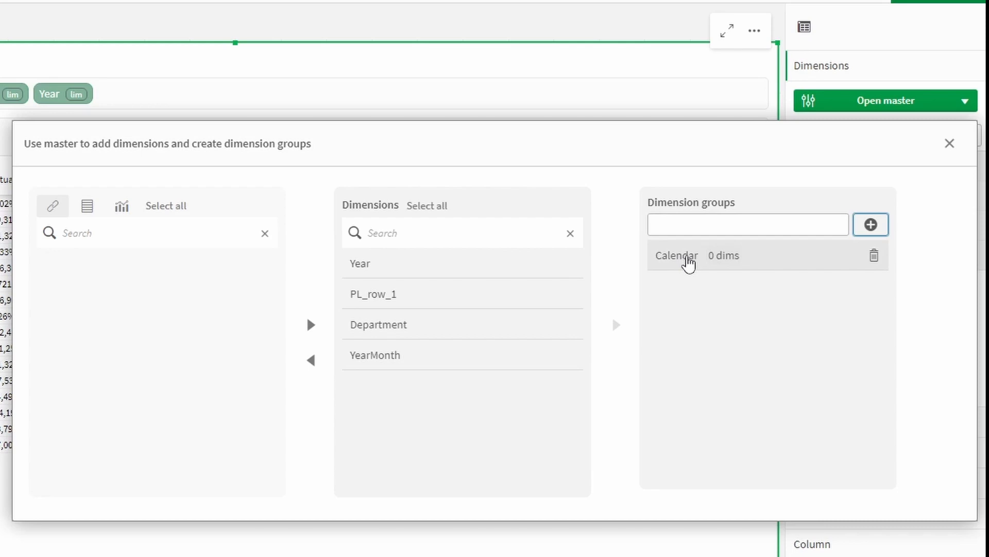
pyautogui.click(688, 258)
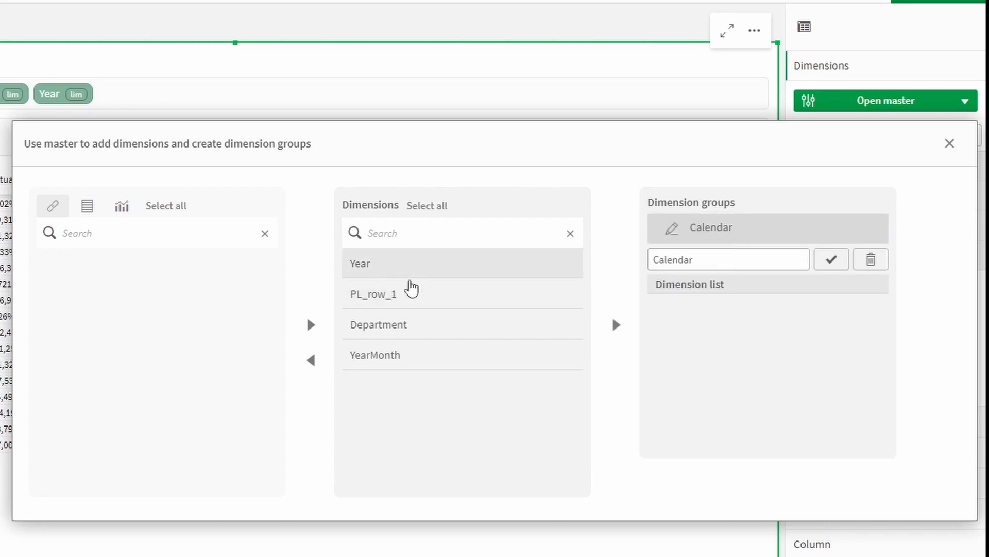
pyautogui.click(404, 269)
pyautogui.click(379, 359)
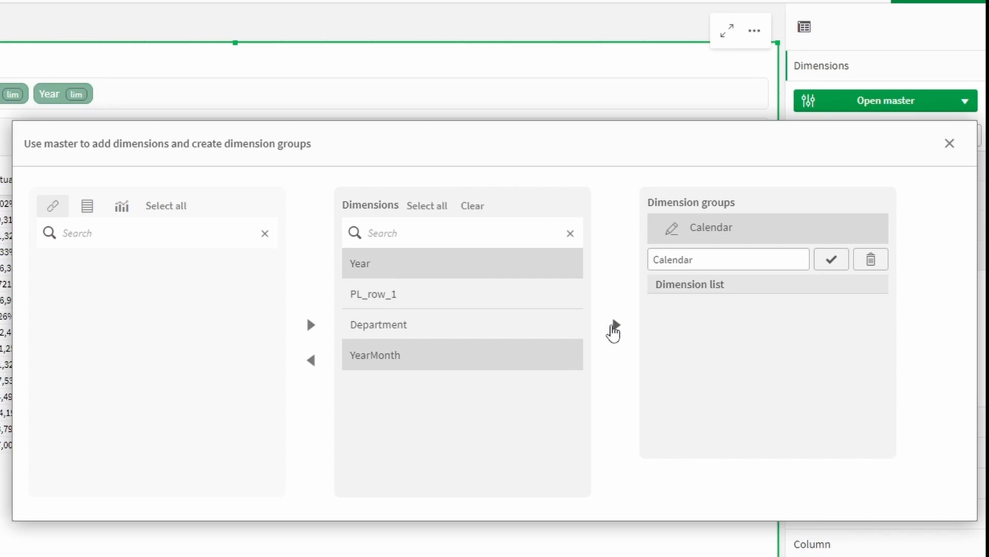
pyautogui.click(616, 329)
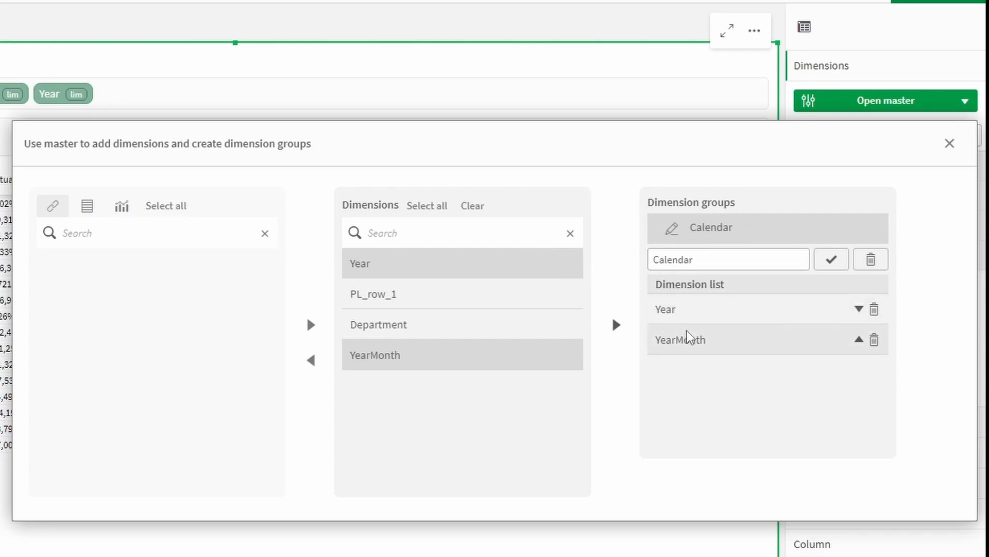
pyautogui.click(740, 238)
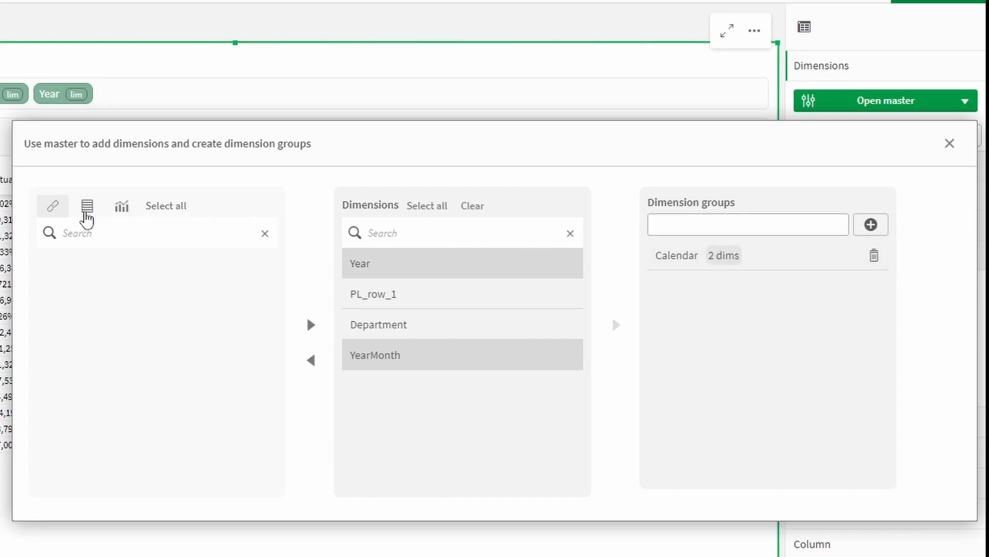
# Step: Add Account1 through Account6 from the Account_LOAD table as dimensions, excluding $ID_ACCOUNT and Account
pyautogui.click(87, 212)
pyautogui.click(216, 236)
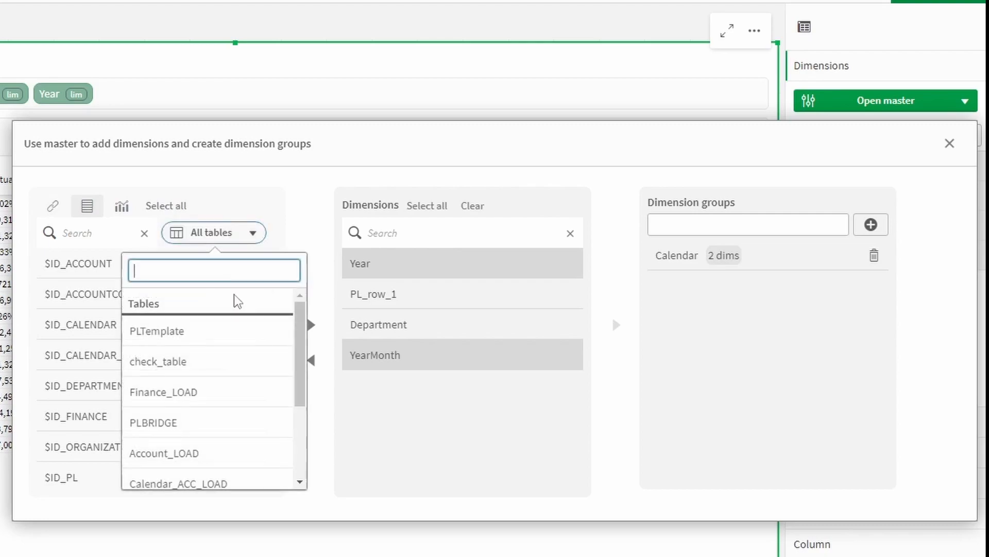
pyautogui.scroll(-3, 219, 381)
pyautogui.click(216, 381)
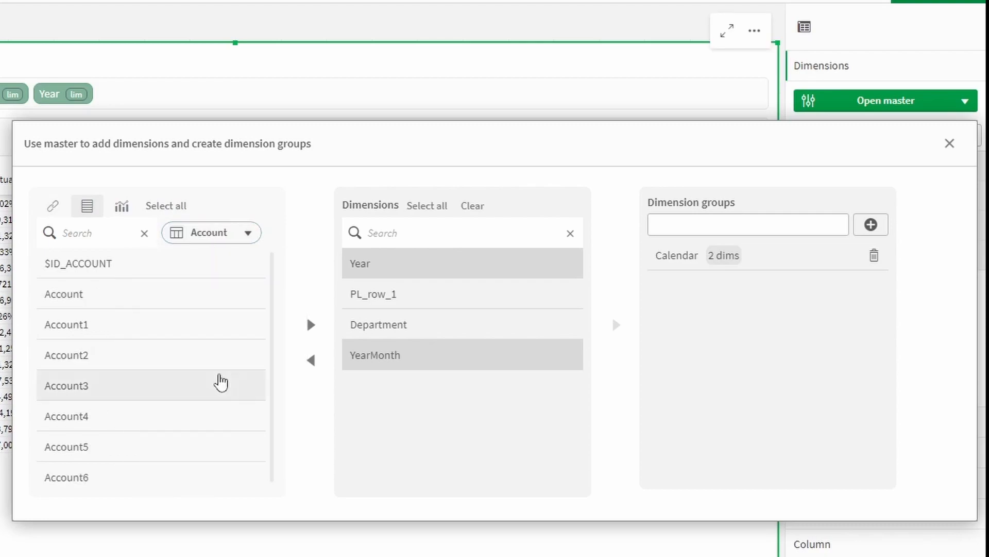
pyautogui.click(170, 211)
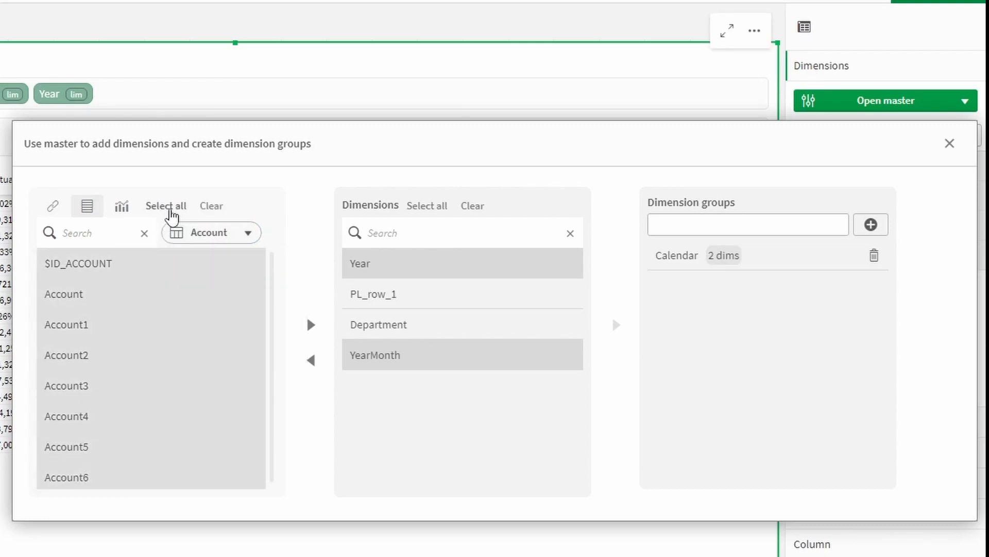
pyautogui.click(85, 273)
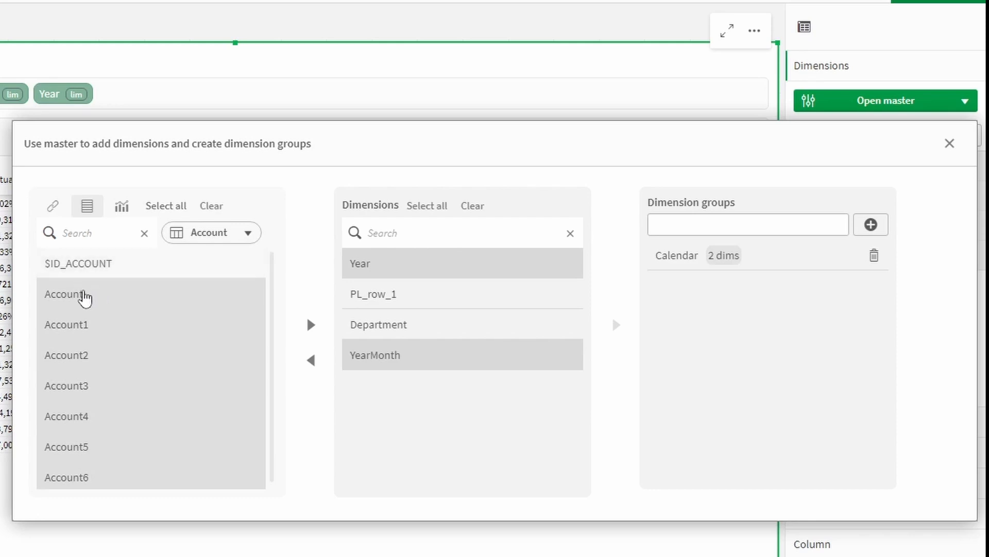
pyautogui.click(82, 292)
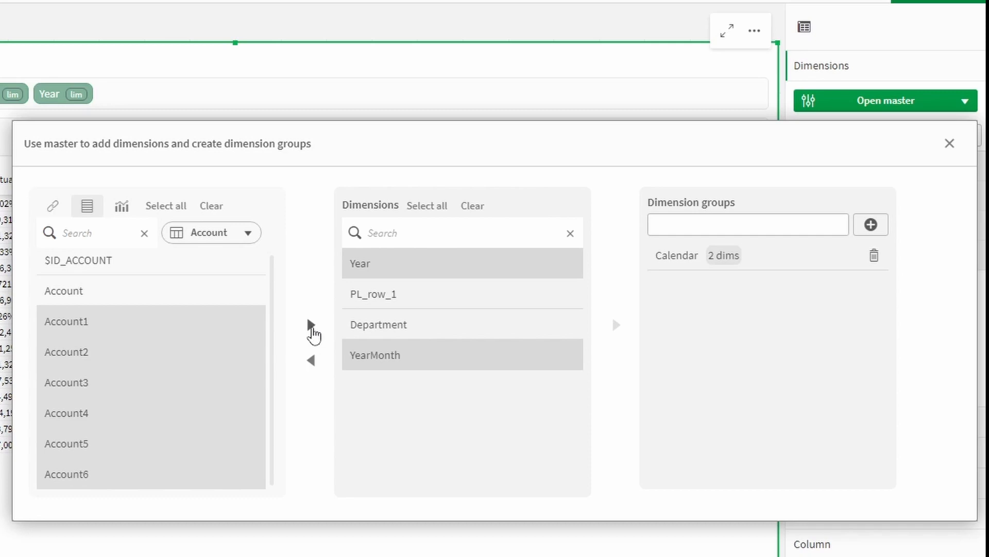
pyautogui.click(311, 324)
# Step: Create an Account dimension group holding Account1–Account6 and close the master window
pyautogui.click(725, 225)
pyautogui.click(725, 225)
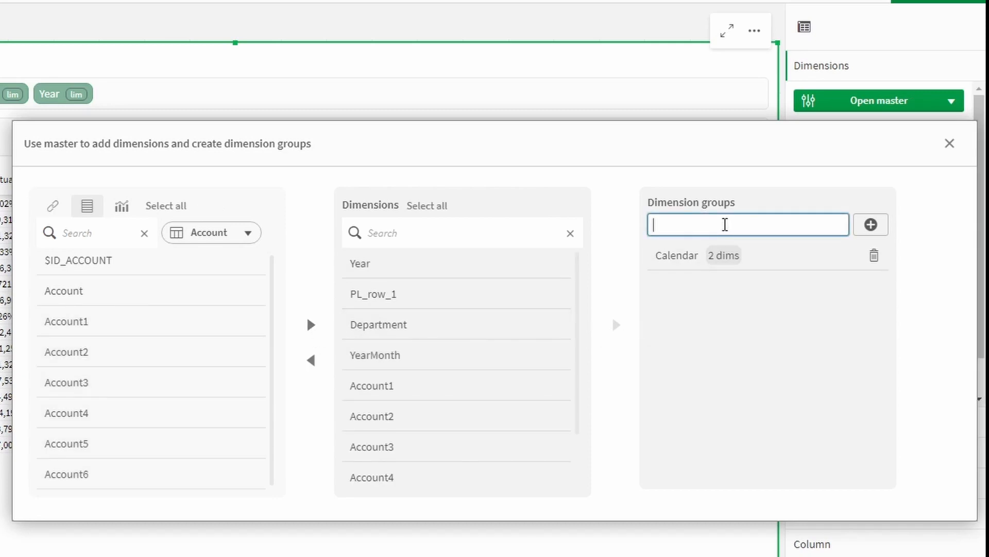
pyautogui.write('Account')
pyautogui.click(872, 227)
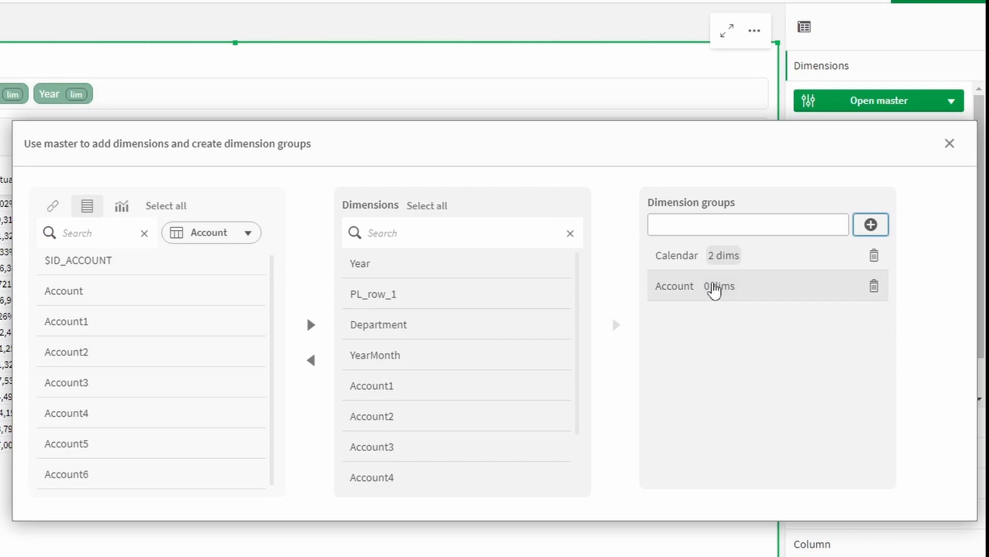
pyautogui.click(716, 292)
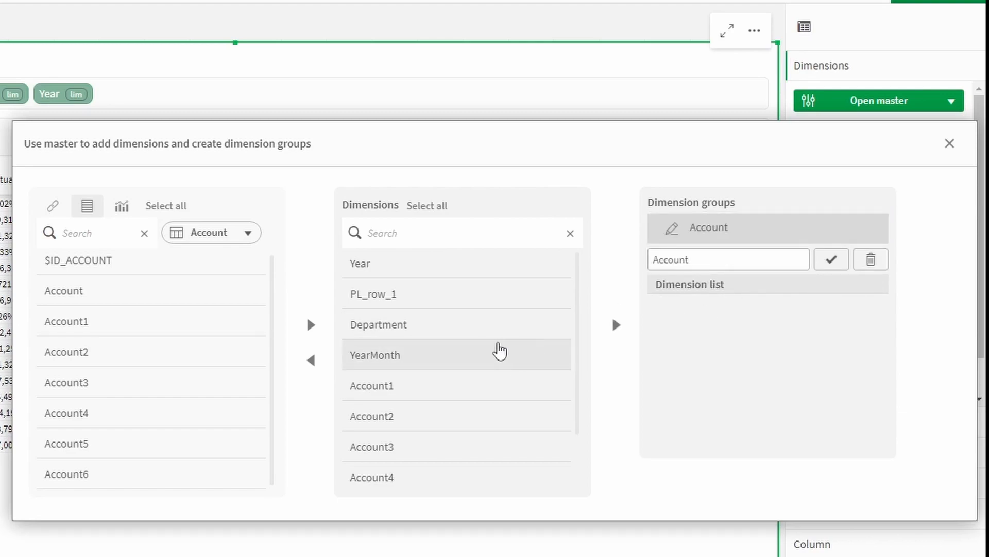
pyautogui.scroll(-2, 499, 349)
pyautogui.moveTo(428, 329); pyautogui.dragTo(456, 450)
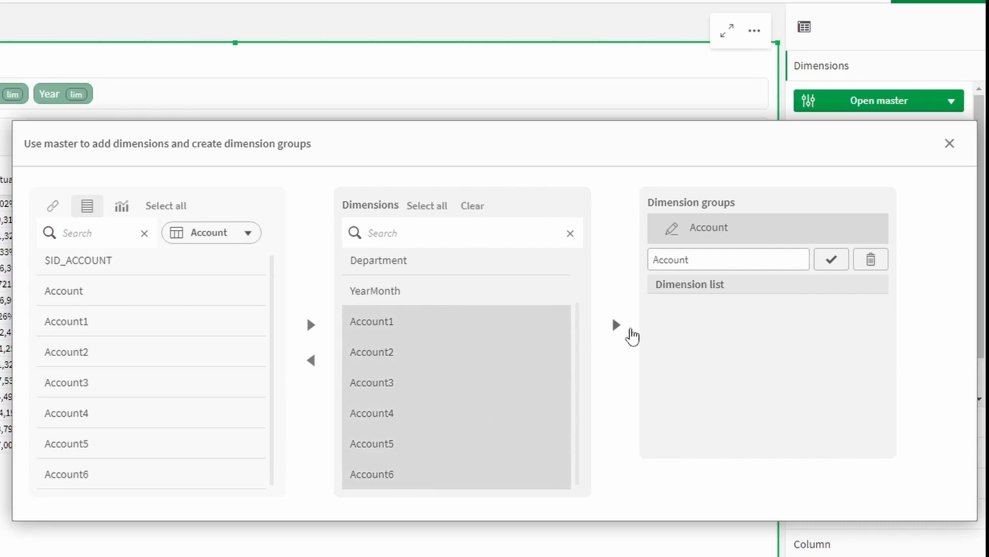
pyautogui.click(618, 326)
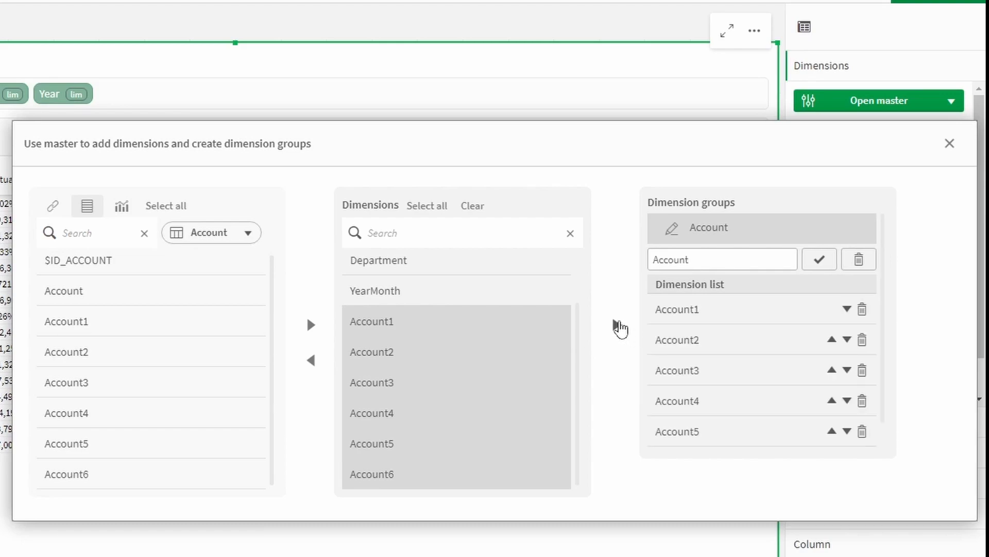
pyautogui.press('Return')
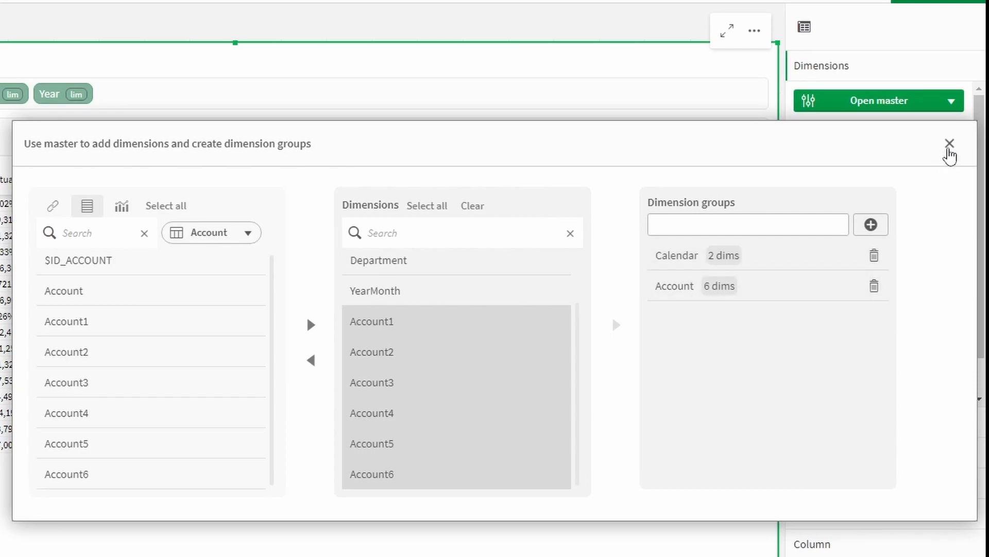
pyautogui.click(950, 144)
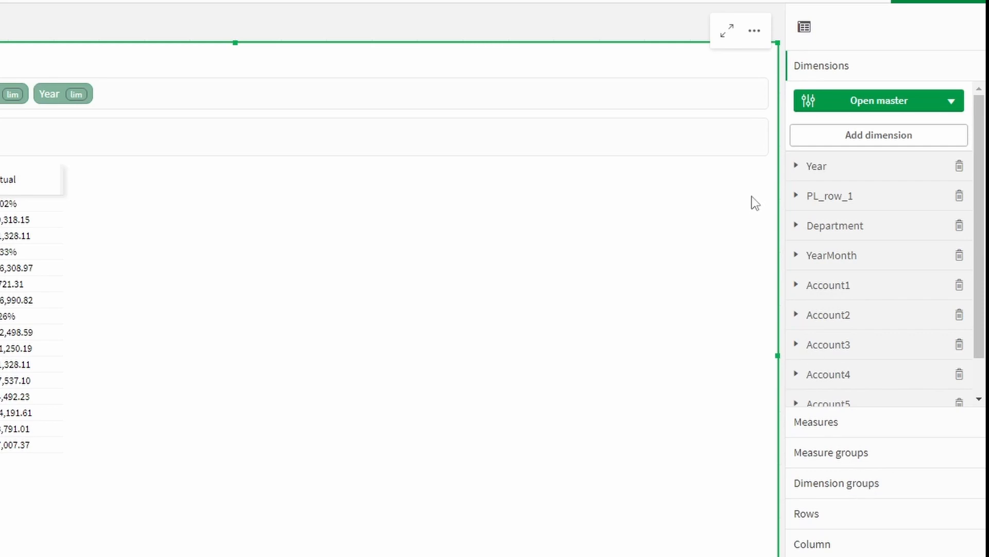
# Step: Add PL_row_2 from the PLTemplate table as a dimension via the master dialog
pyautogui.click(907, 101)
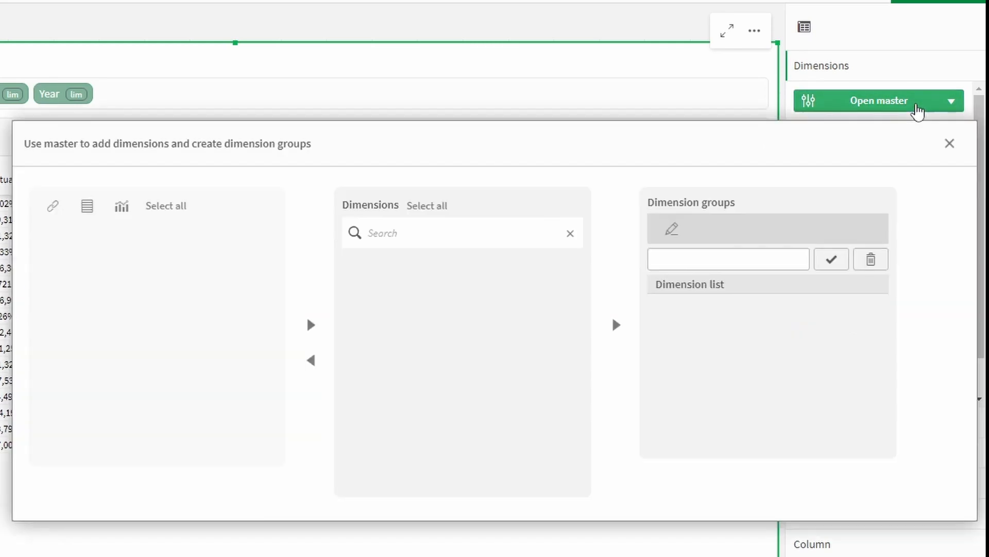
pyautogui.click(89, 208)
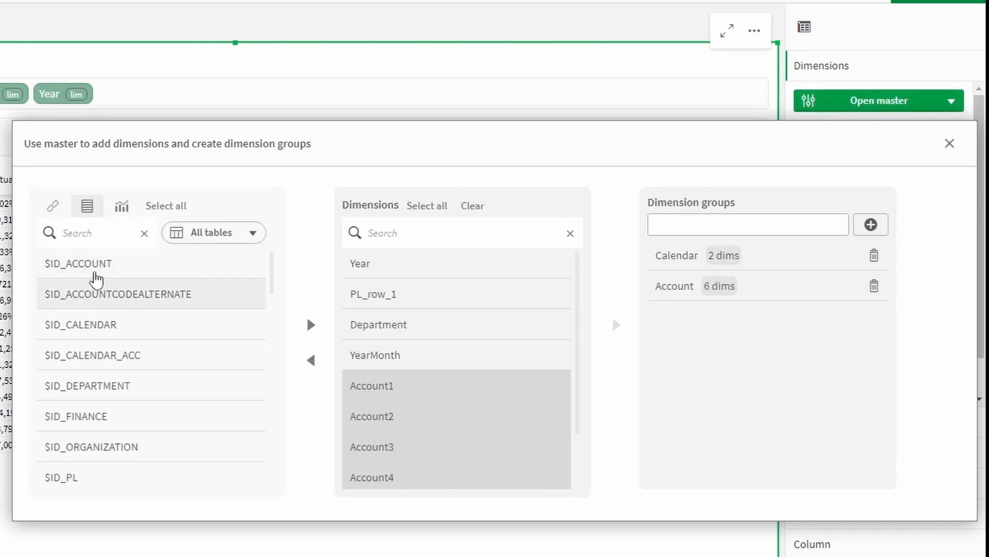
pyautogui.click(52, 207)
pyautogui.click(117, 208)
pyautogui.click(89, 209)
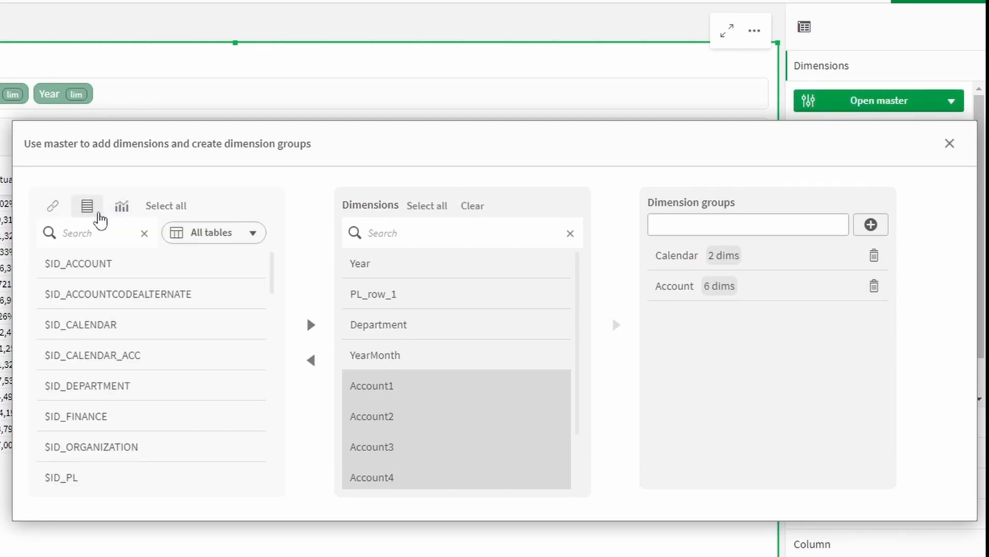
pyautogui.scroll(-2, 381, 340)
pyautogui.scroll(2, 392, 319)
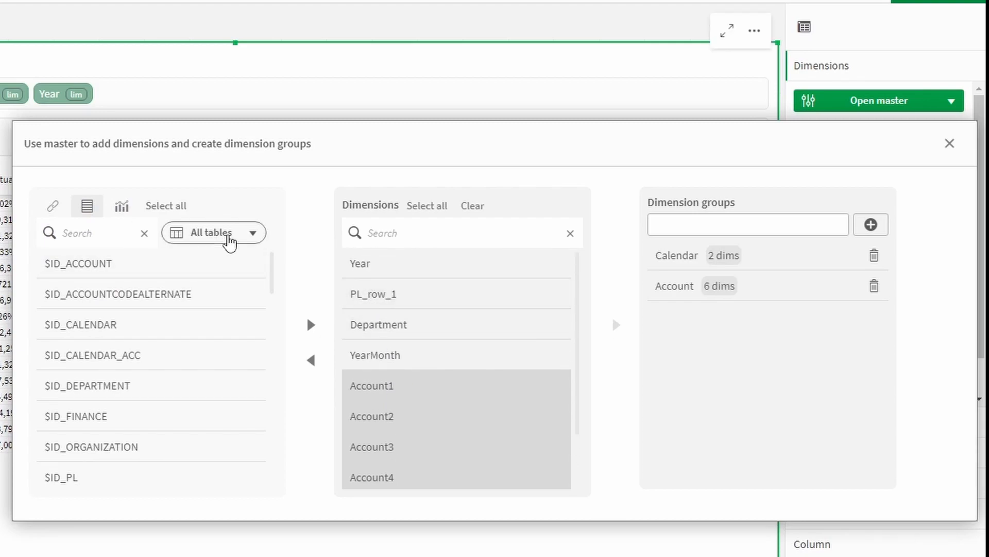
pyautogui.click(227, 236)
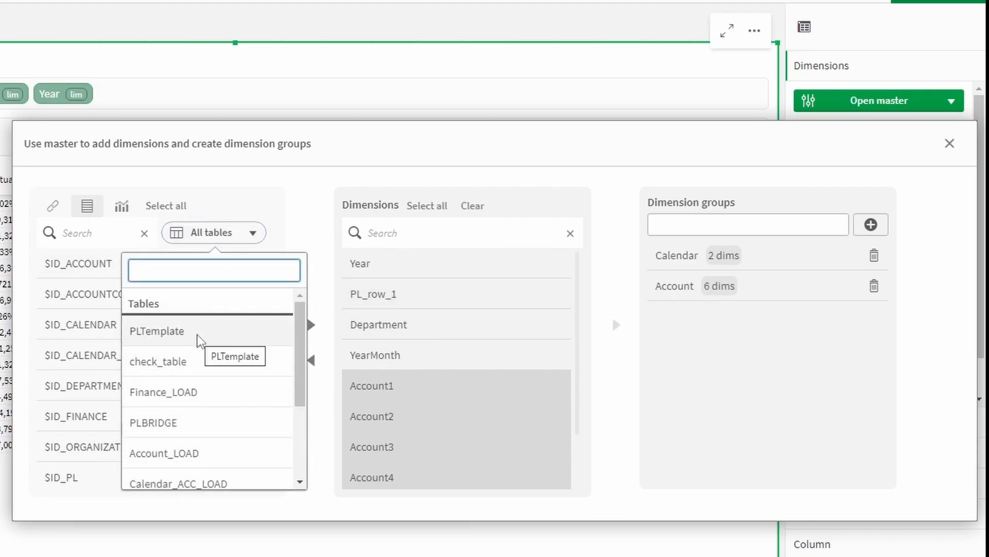
pyautogui.click(177, 336)
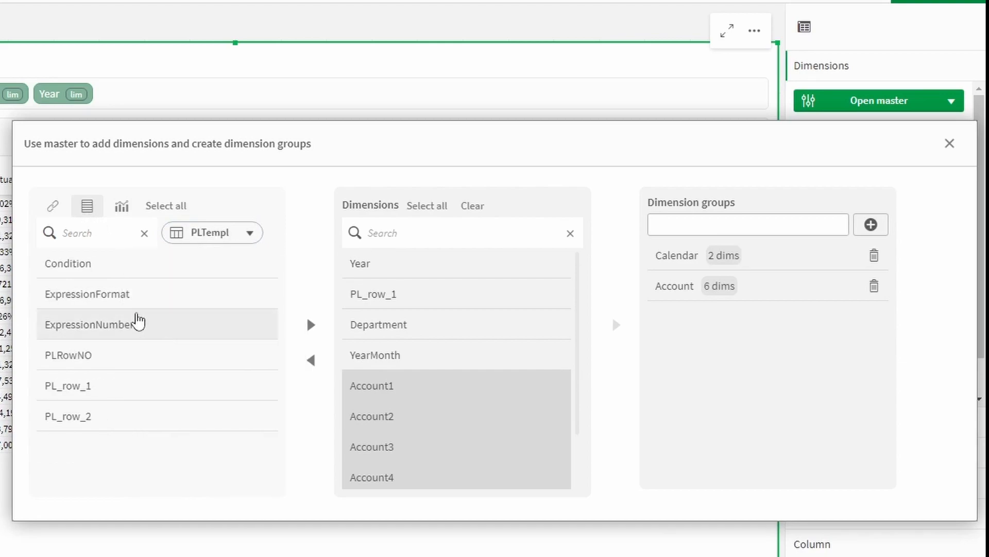
pyautogui.click(100, 428)
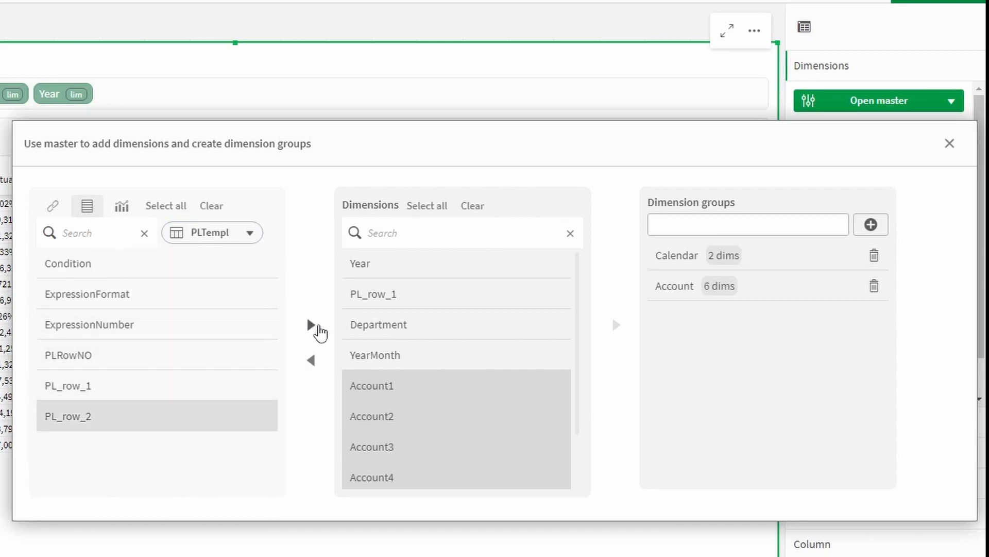
pyautogui.click(312, 325)
pyautogui.scroll(-2, 403, 394)
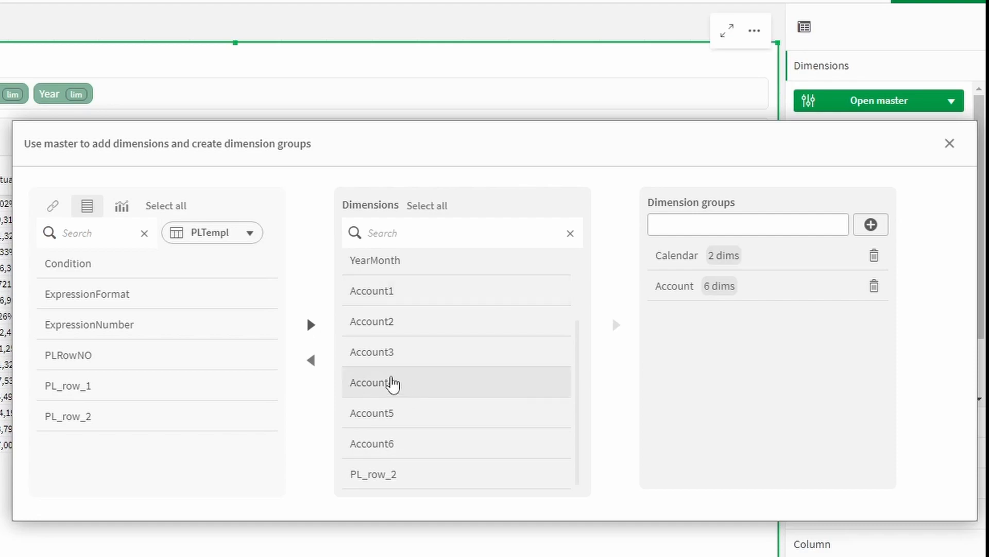
pyautogui.click(949, 151)
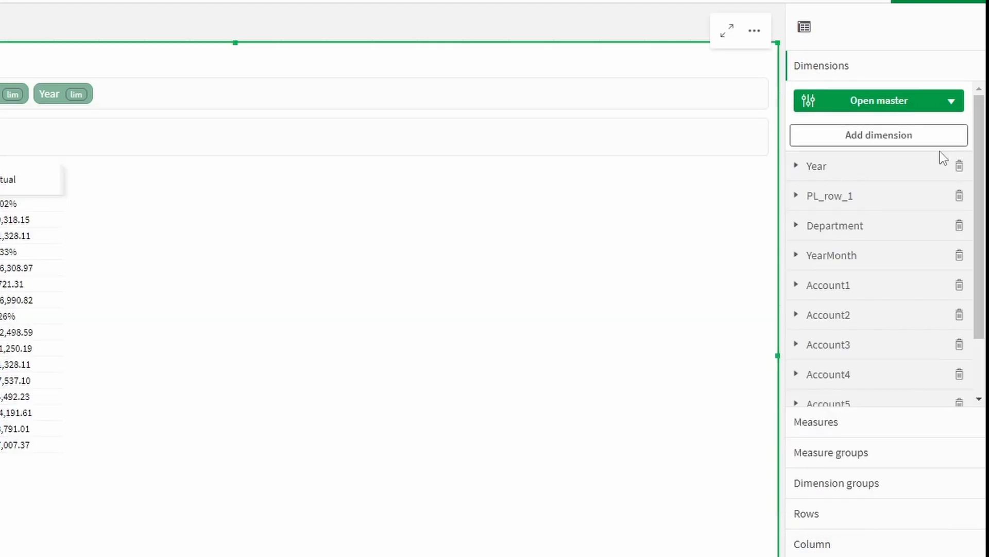
# Step: Create a PL dimension group with PL_row_1 and PL_row_2, then finish editing the sheet
pyautogui.click(843, 483)
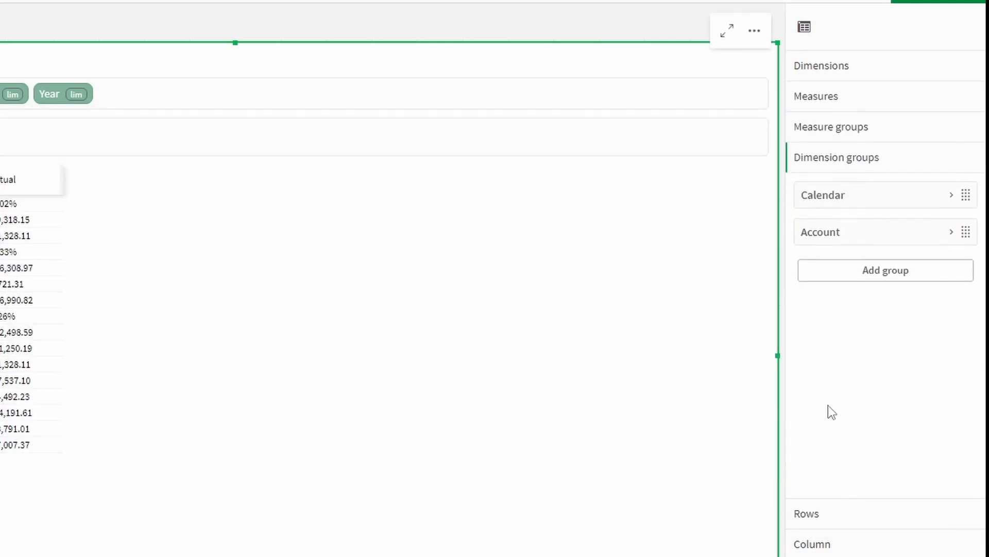
pyautogui.click(840, 273)
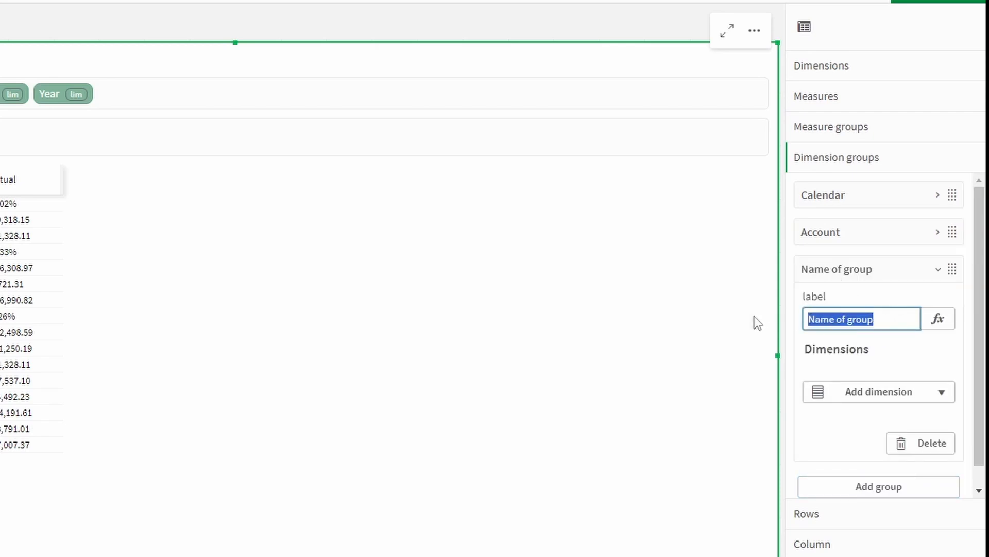
pyautogui.write('PL')
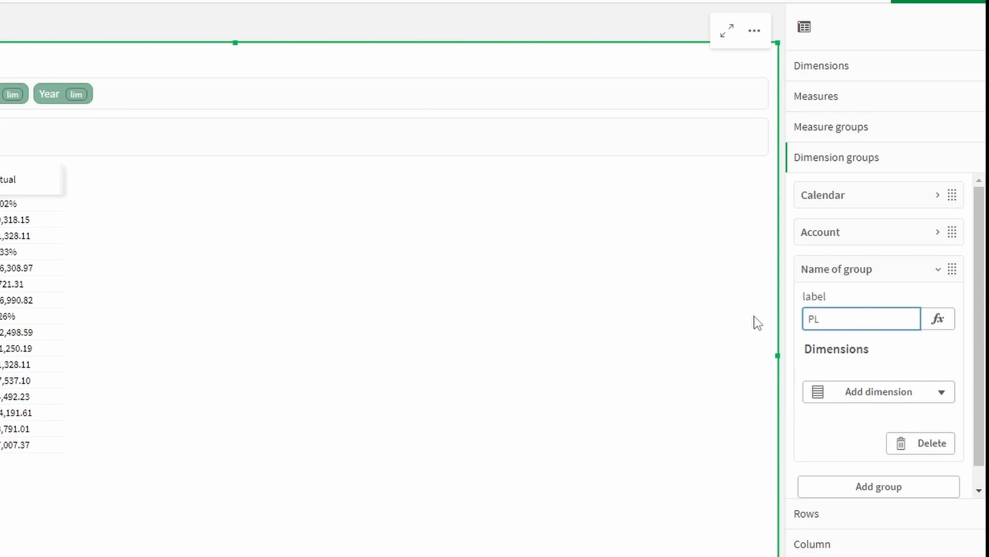
pyautogui.scroll(-1, 889, 367)
pyautogui.click(887, 370)
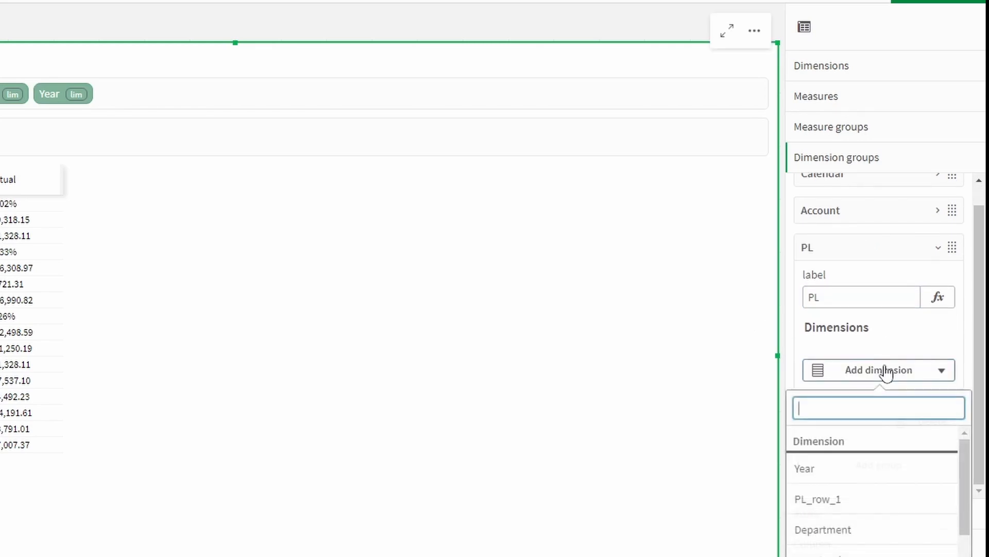
pyautogui.click(861, 499)
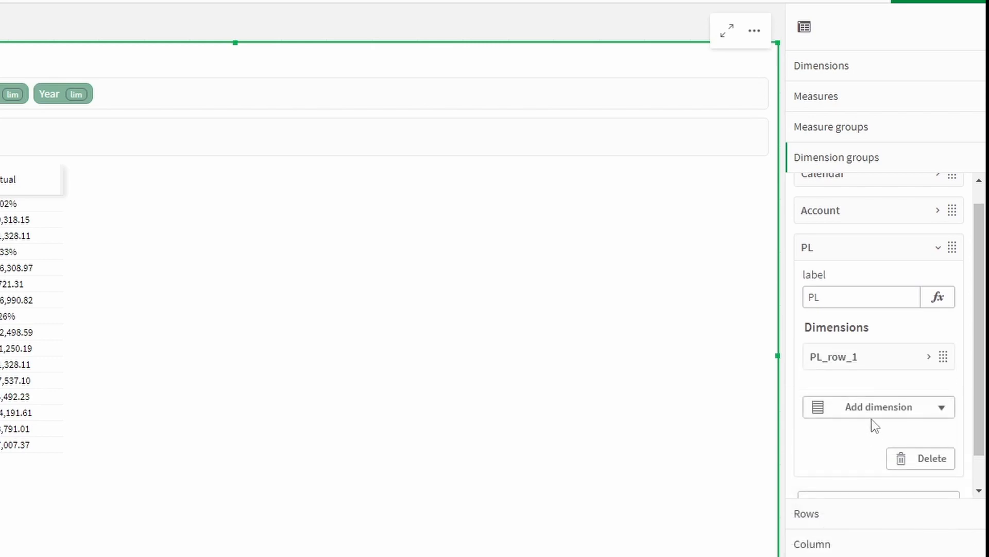
pyautogui.click(887, 419)
pyautogui.scroll(-3, 886, 528)
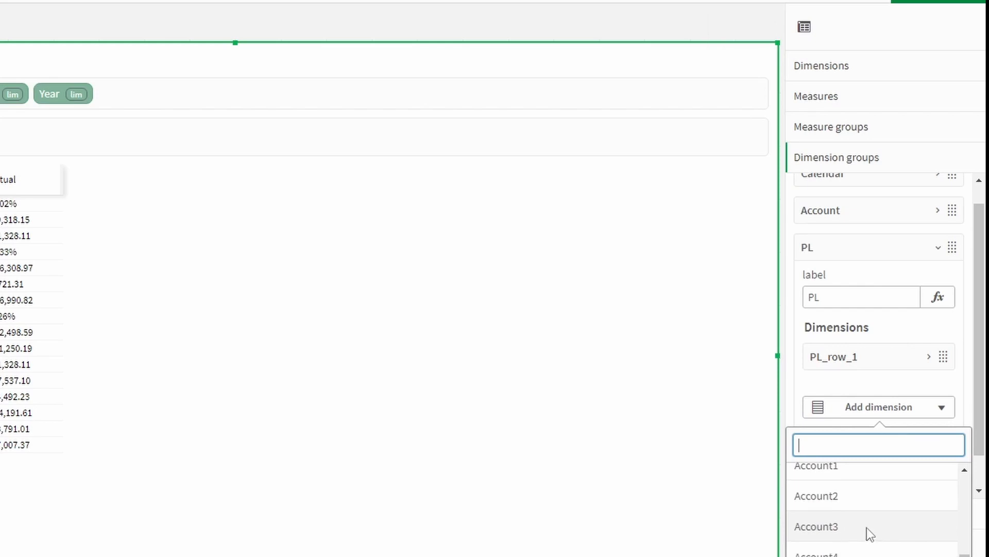
pyautogui.click(837, 554)
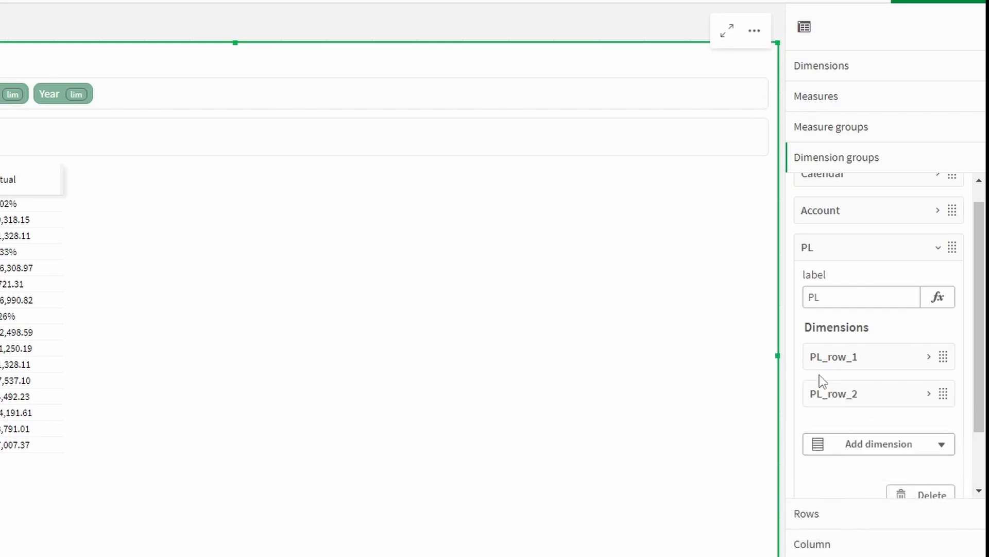
pyautogui.click(941, 3)
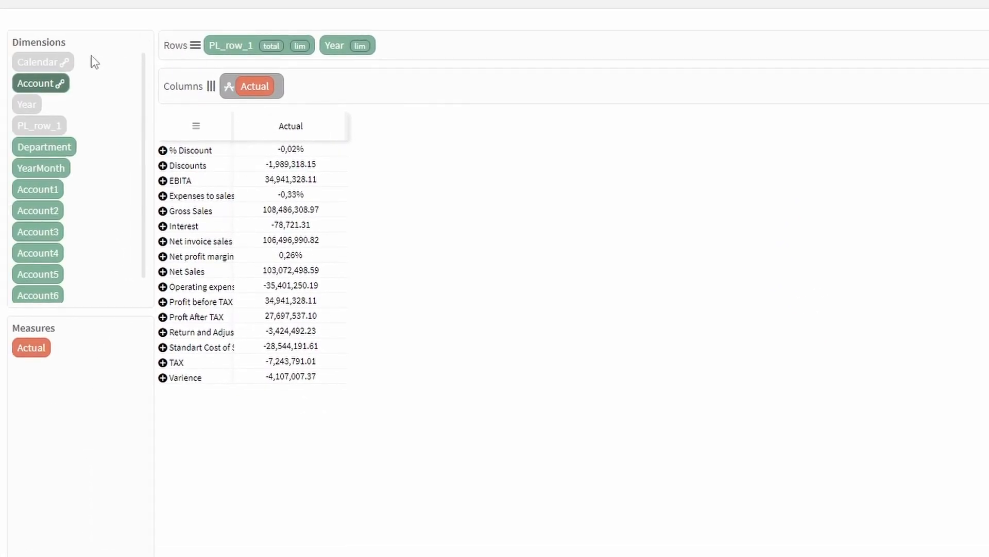
# Step: Autofit the row-label column, then remove PL_row_1 and Year from the Rows bar
pyautogui.doubleClick(232, 129)
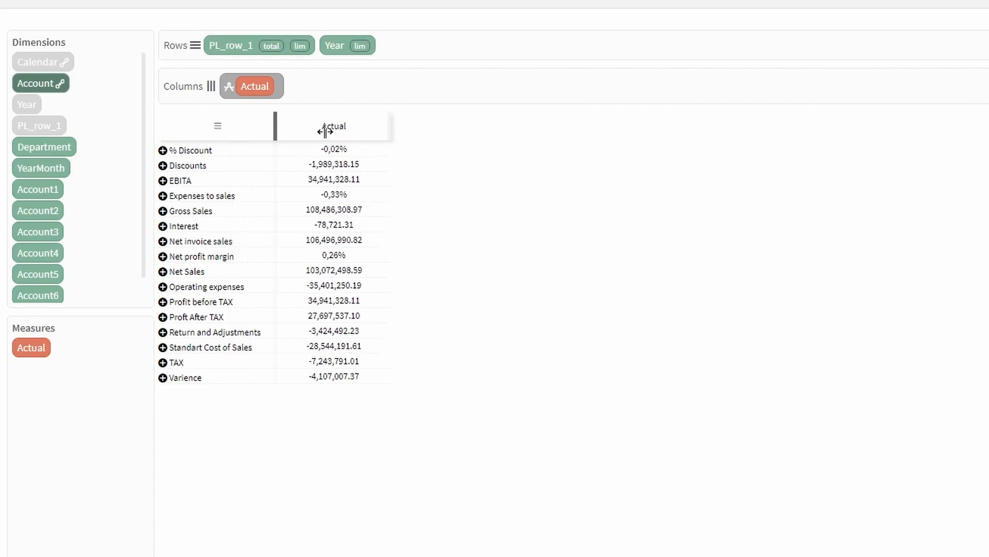
pyautogui.click(242, 50)
pyautogui.click(213, 49)
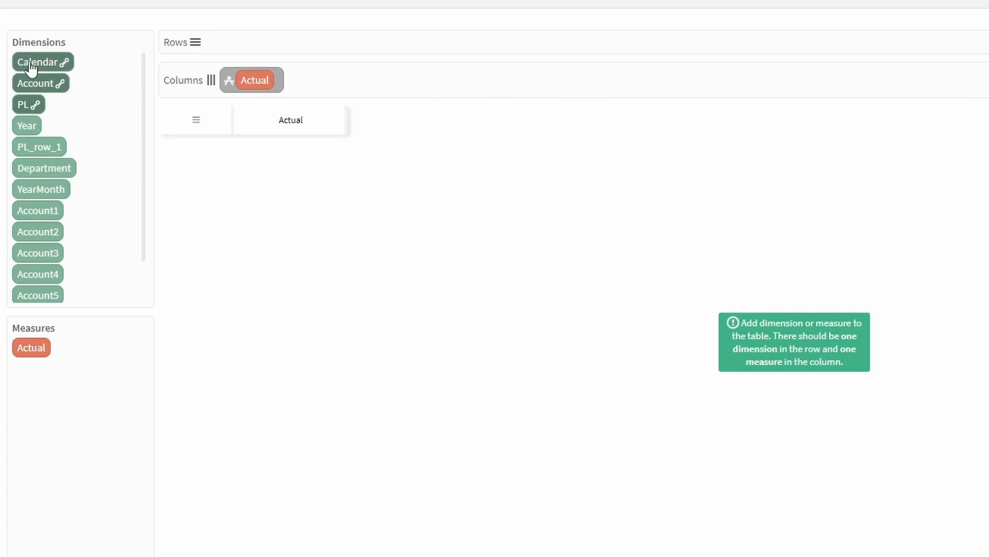
# Step: Add the Account group to the rows and drill Balance Sheet down to Partner Capital, then remove Account
pyautogui.scroll(-2, 70, 142)
pyautogui.scroll(2, 70, 148)
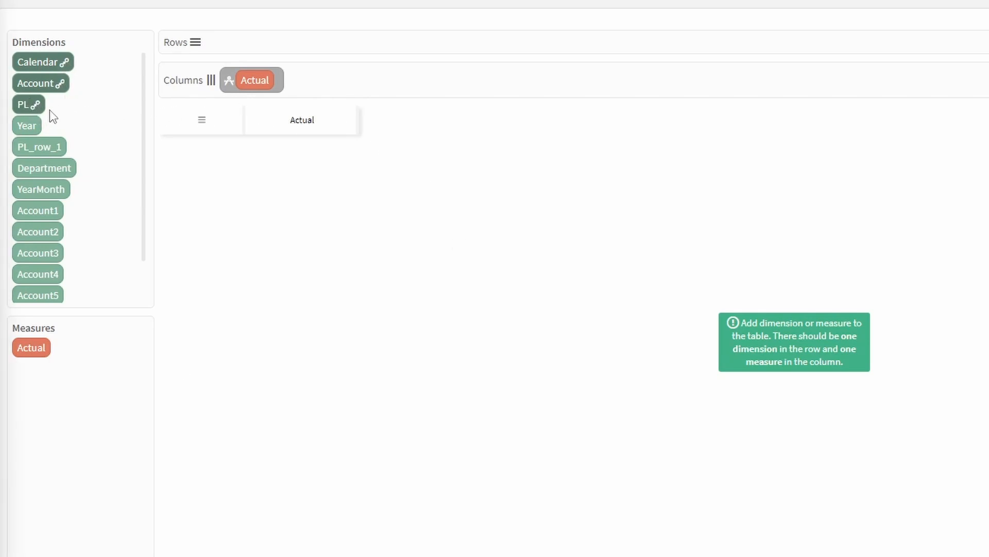
pyautogui.moveTo(52, 83); pyautogui.dragTo(221, 39)
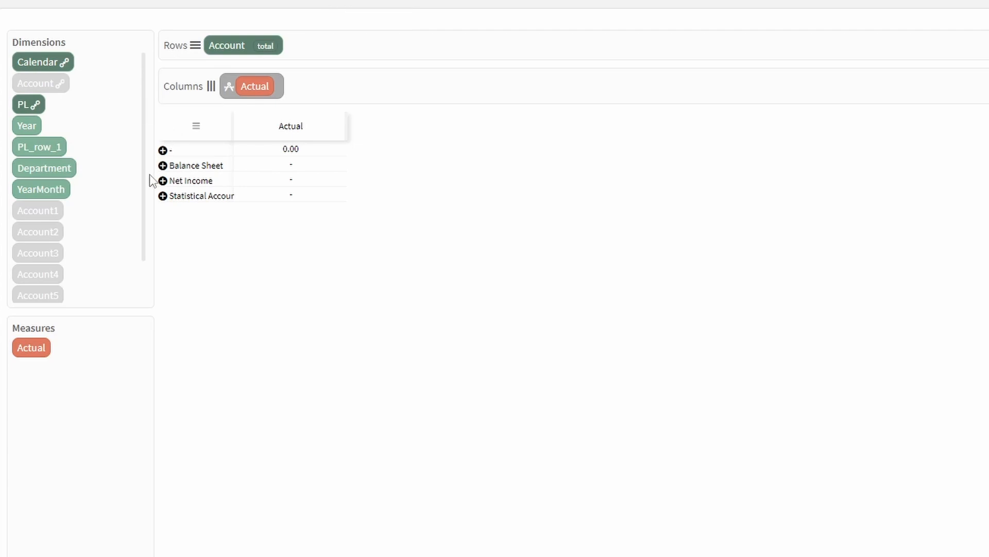
pyautogui.click(163, 166)
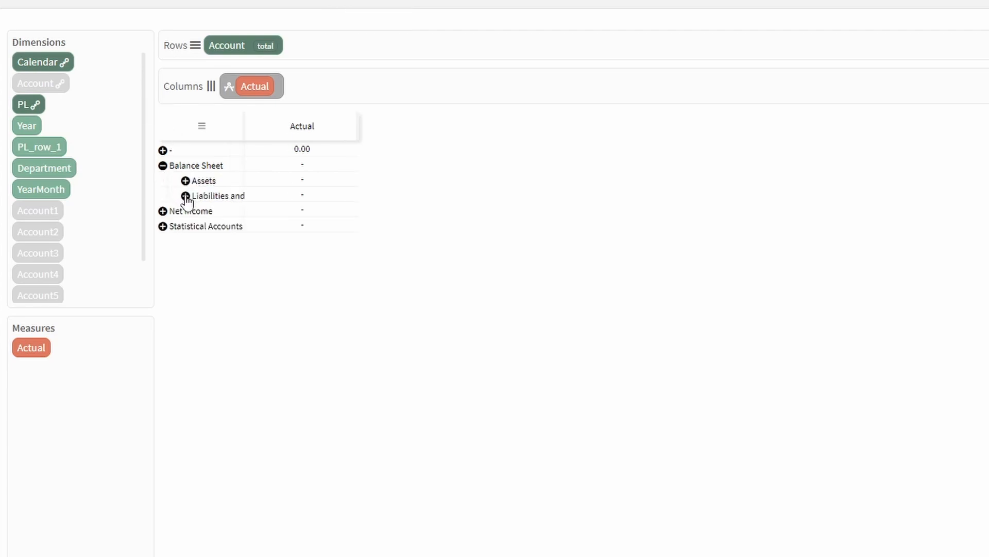
pyautogui.click(186, 196)
pyautogui.click(209, 226)
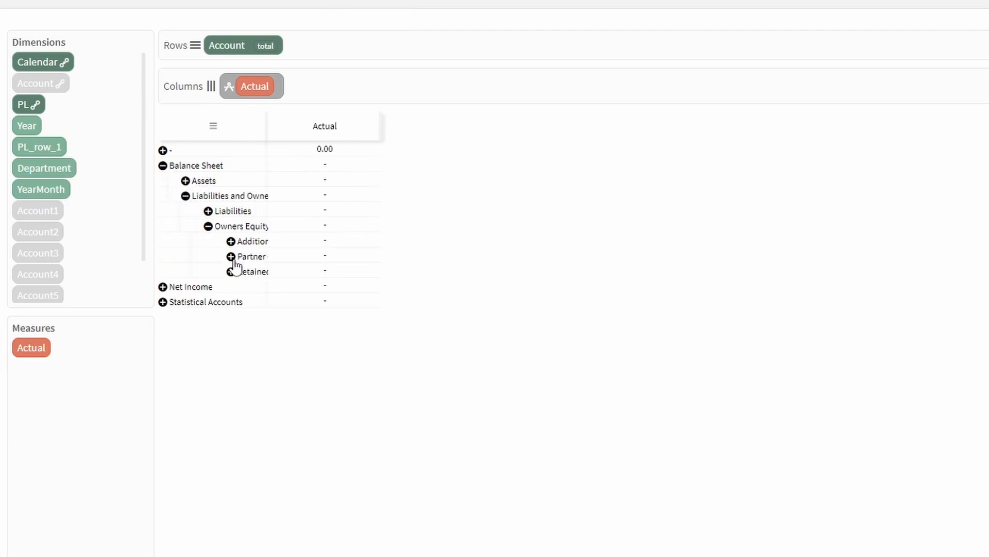
pyautogui.click(230, 256)
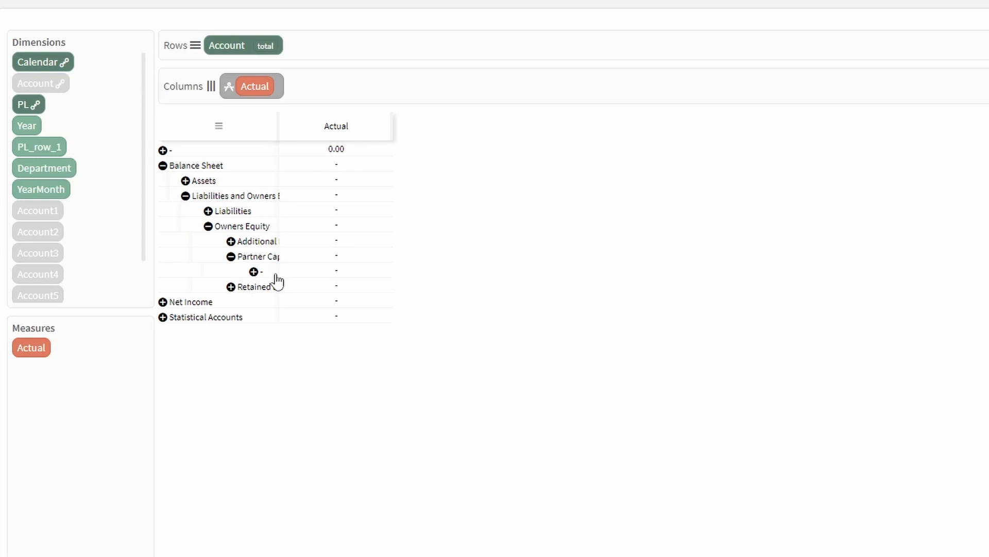
pyautogui.click(222, 48)
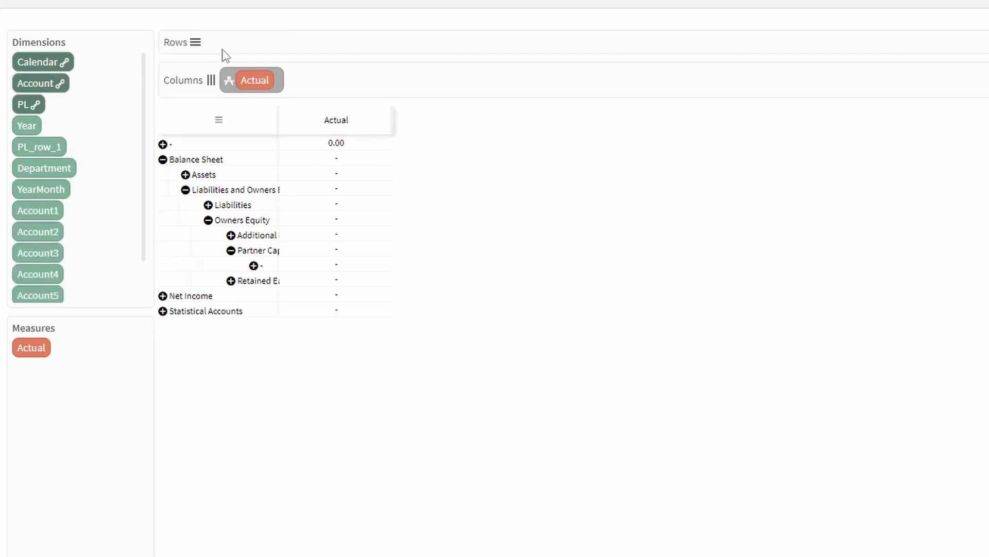
# Step: Preview Calendar drilled into 2010, then swap it for the PL group with Discounts expanded
pyautogui.moveTo(57, 62); pyautogui.dragTo(237, 34)
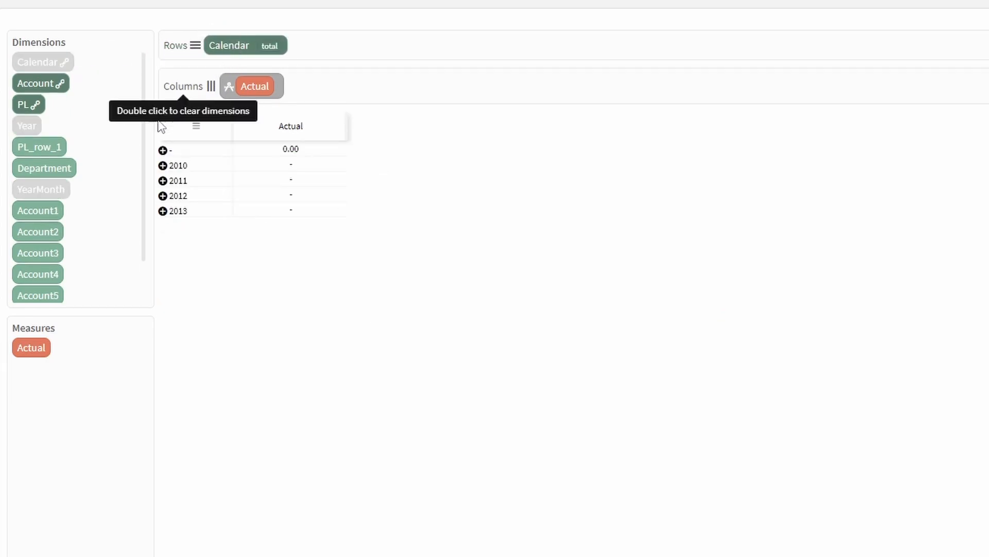
pyautogui.click(162, 166)
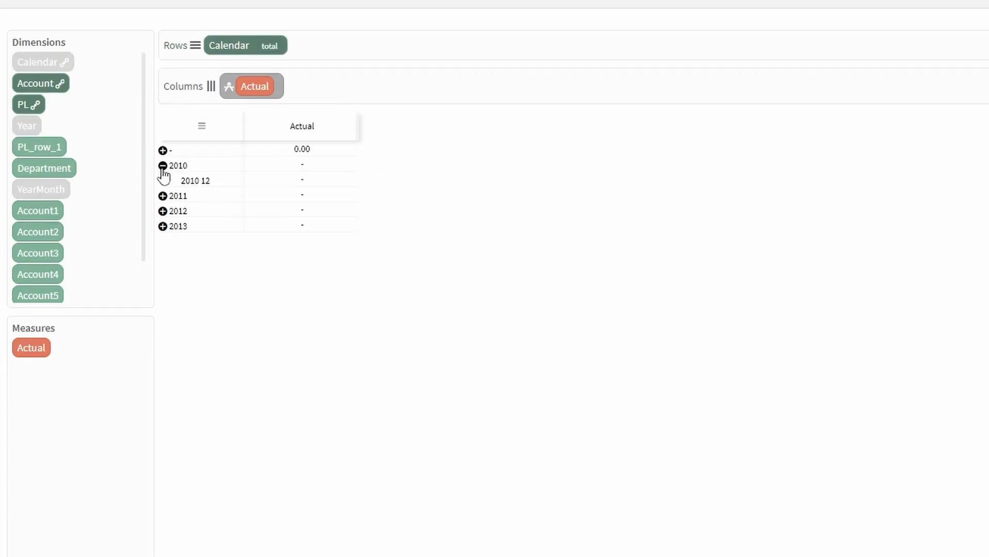
pyautogui.click(227, 49)
pyautogui.moveTo(36, 104); pyautogui.dragTo(215, 42)
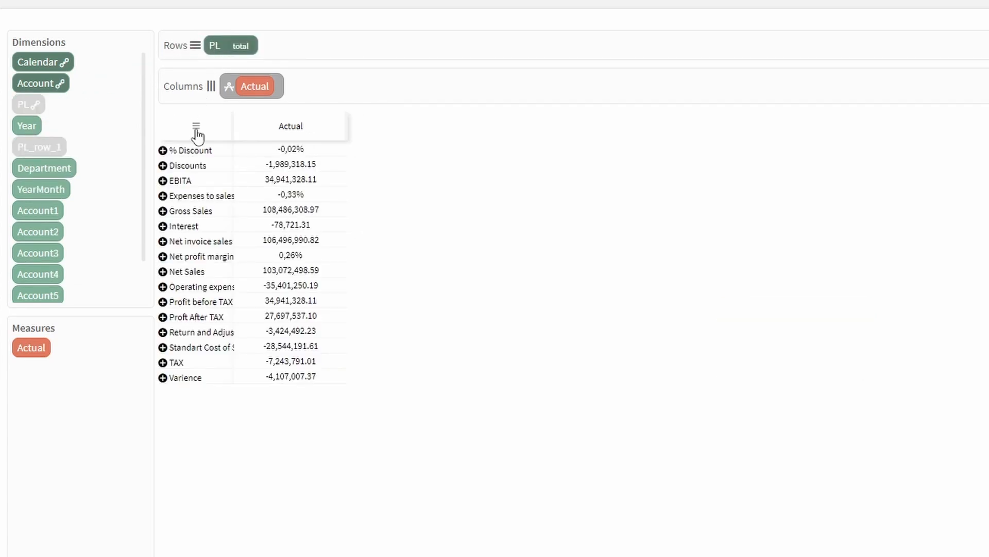
pyautogui.click(162, 166)
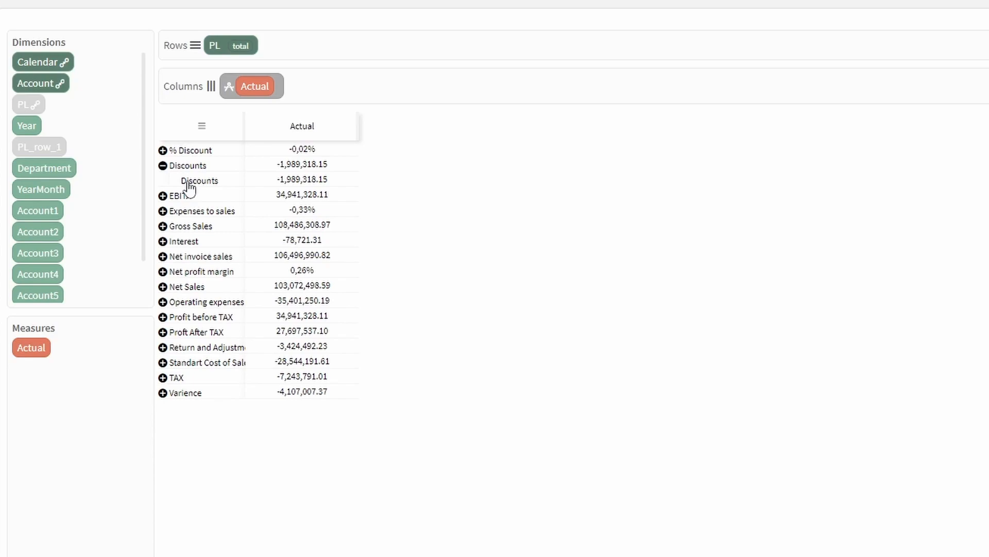